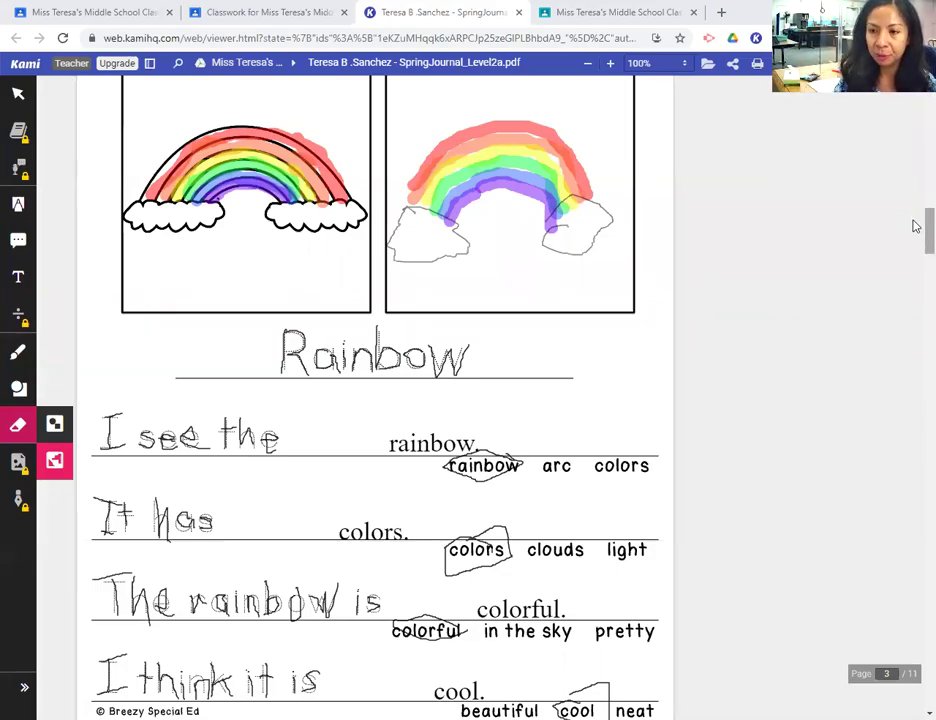
# Scroll down to page 4, the unfilled Butterfly worksheet of the spring journal.
pyautogui.scroll(-9, 913, 226)
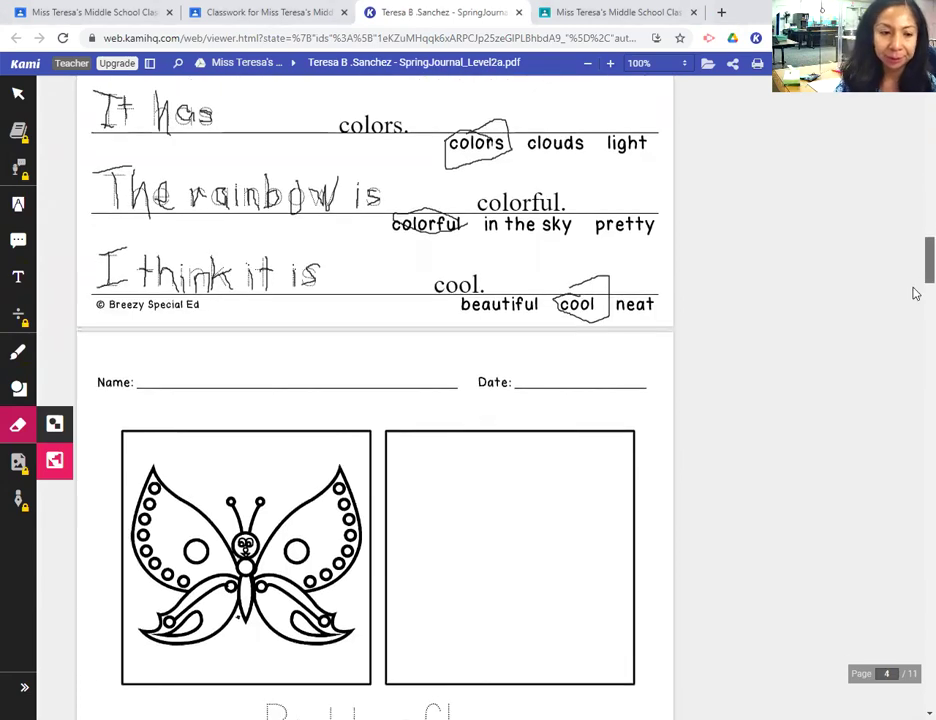
pyautogui.moveTo(913, 282)
pyautogui.mouseDown()
pyautogui.moveTo(913, 234)
pyautogui.moveTo(915, 274)
pyautogui.mouseUp()
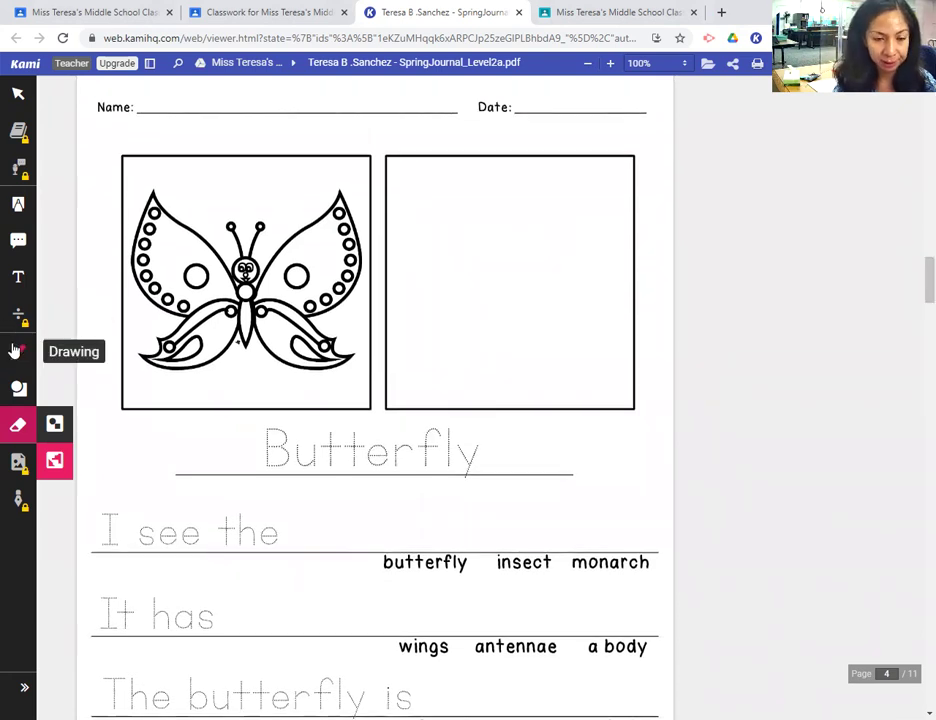
# Set the drawing pen to black at stroke thickness 1, then switch to the Text Box tool.
pyautogui.click(15, 351)
pyautogui.click(54, 481)
pyautogui.click(54, 352)
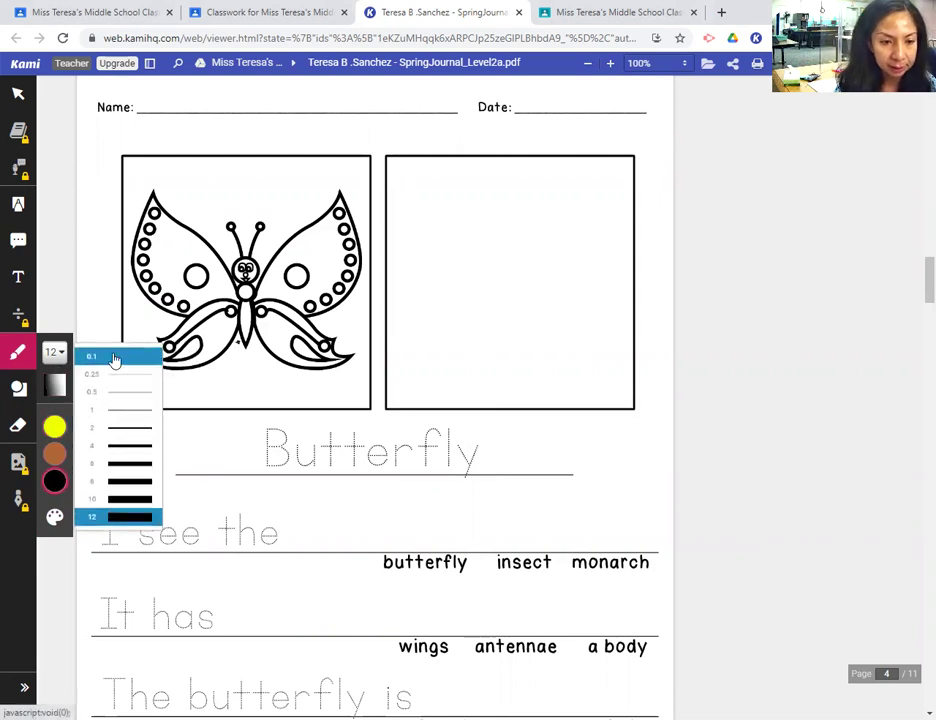
pyautogui.click(112, 409)
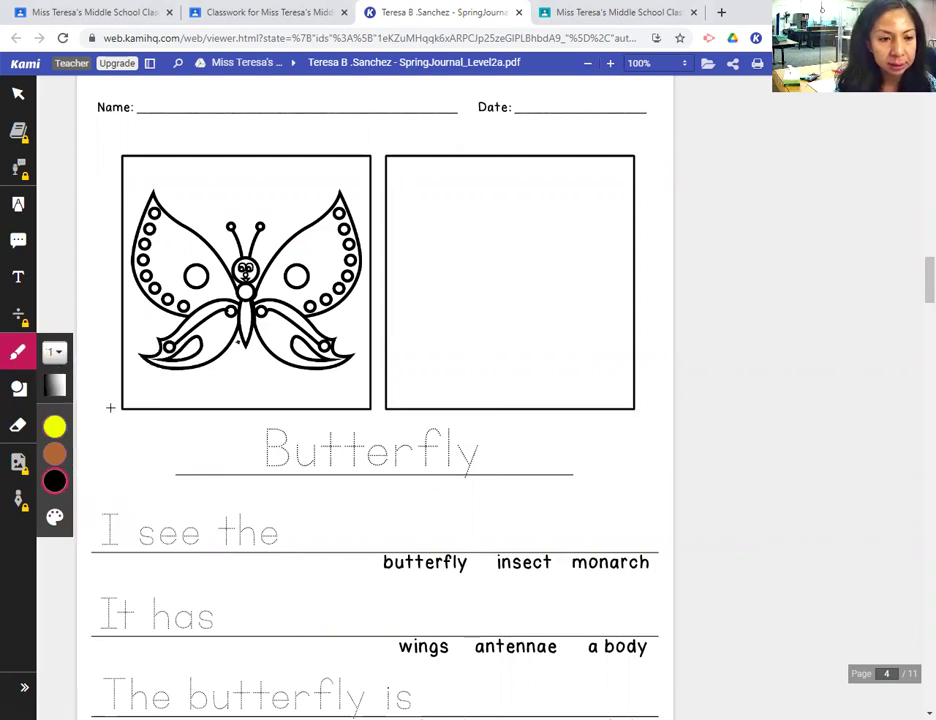
pyautogui.scroll(2, 913, 272)
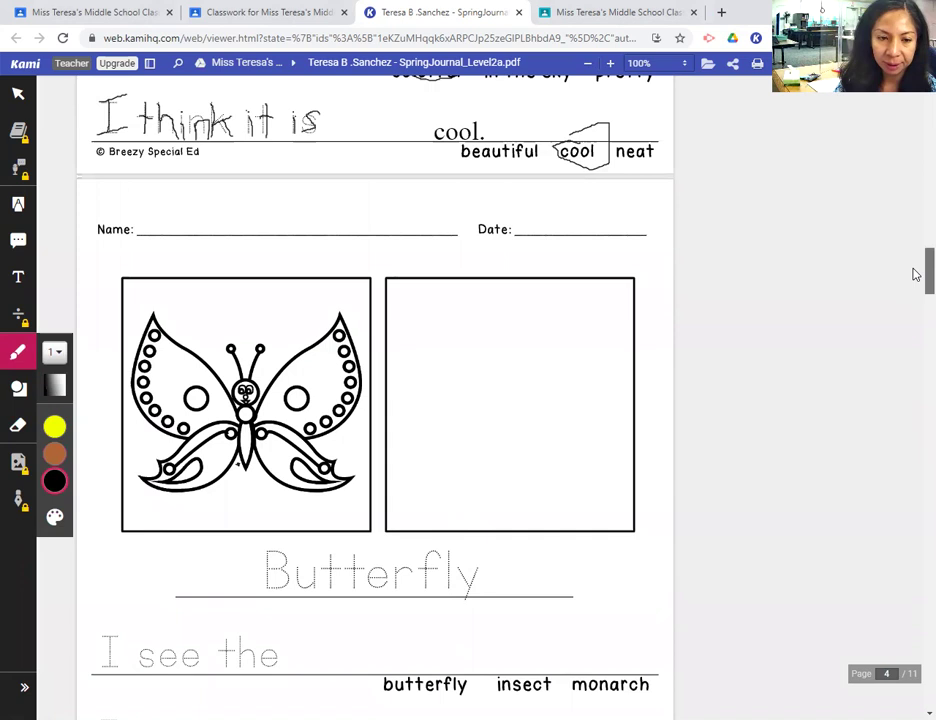
pyautogui.click(18, 277)
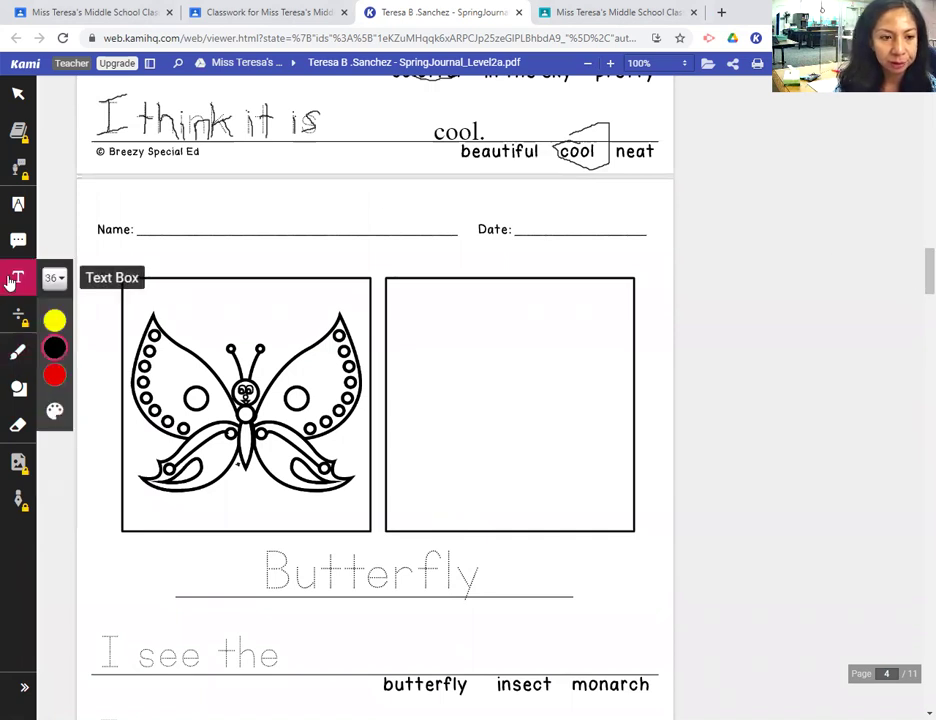
# Type the student's first name on the worksheet's Name line.
pyautogui.click(157, 214)
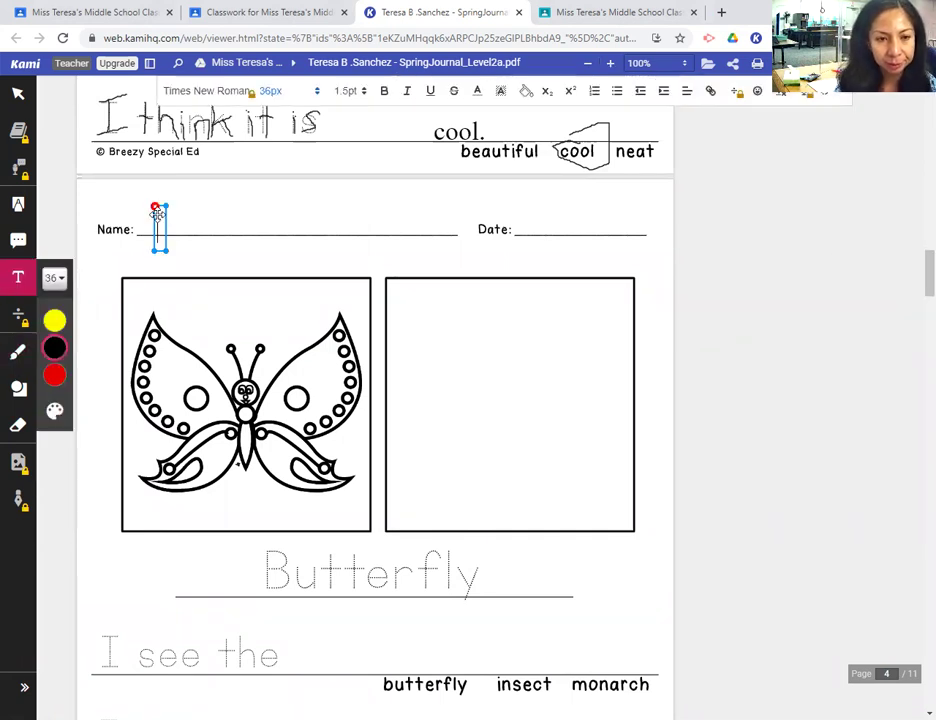
pyautogui.write('Teresa')
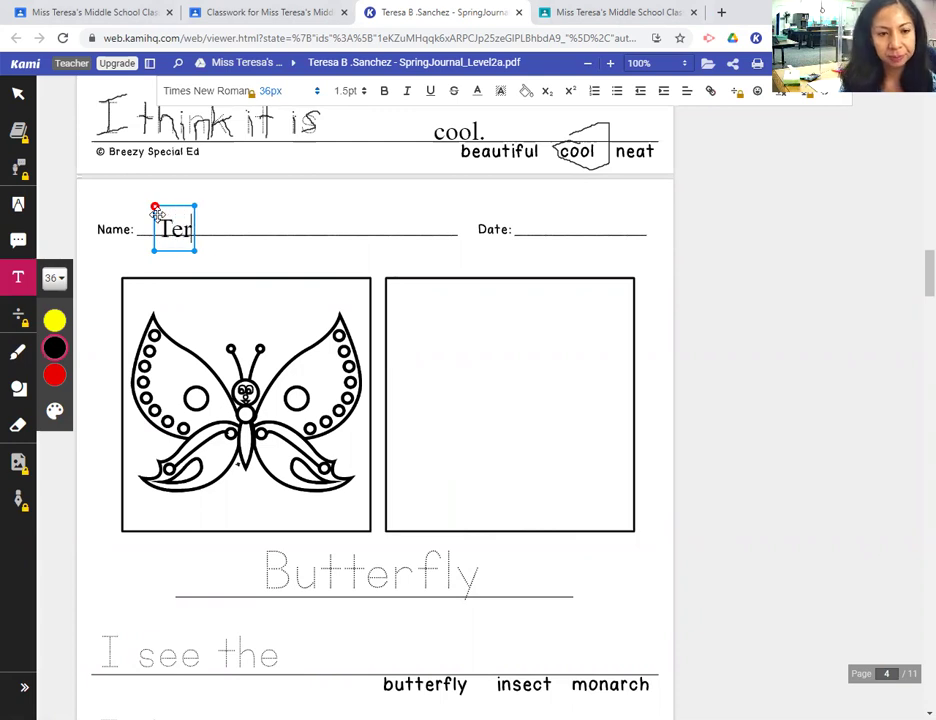
pyautogui.click(522, 224)
# Enter the date 4-8-21 on the Date line.
pyautogui.click(522, 224)
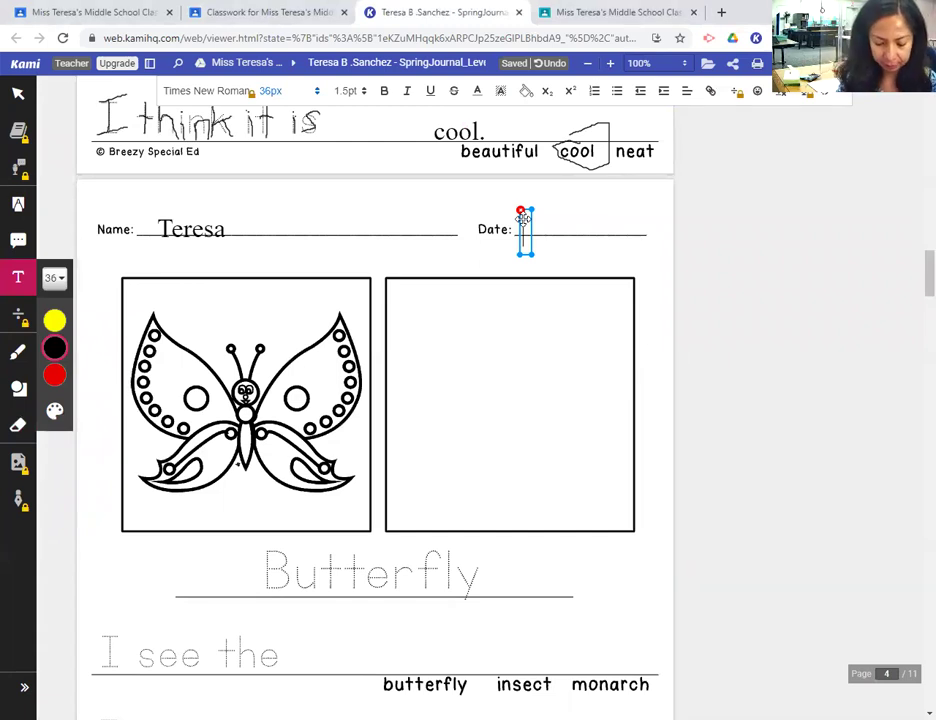
pyautogui.write('4')
pyautogui.press('BackSpace')
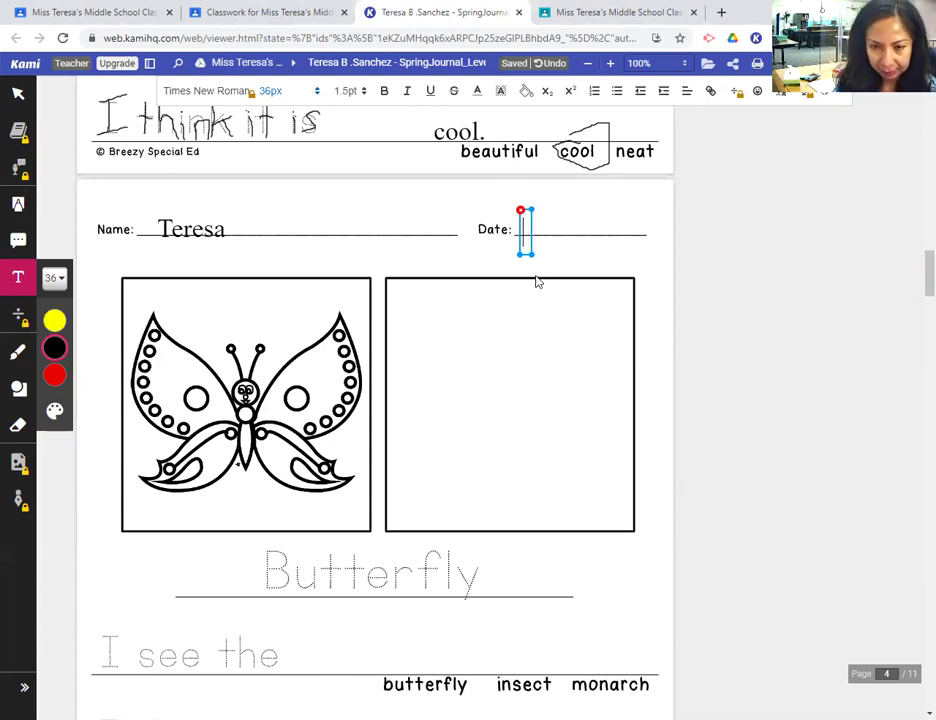
pyautogui.click(535, 253)
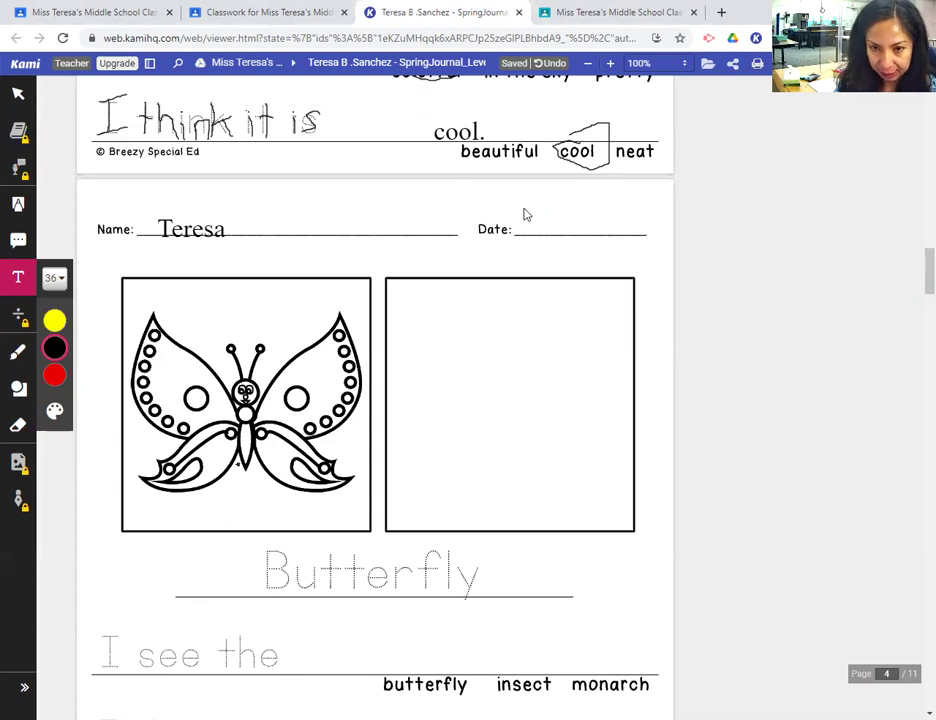
pyautogui.click(525, 215)
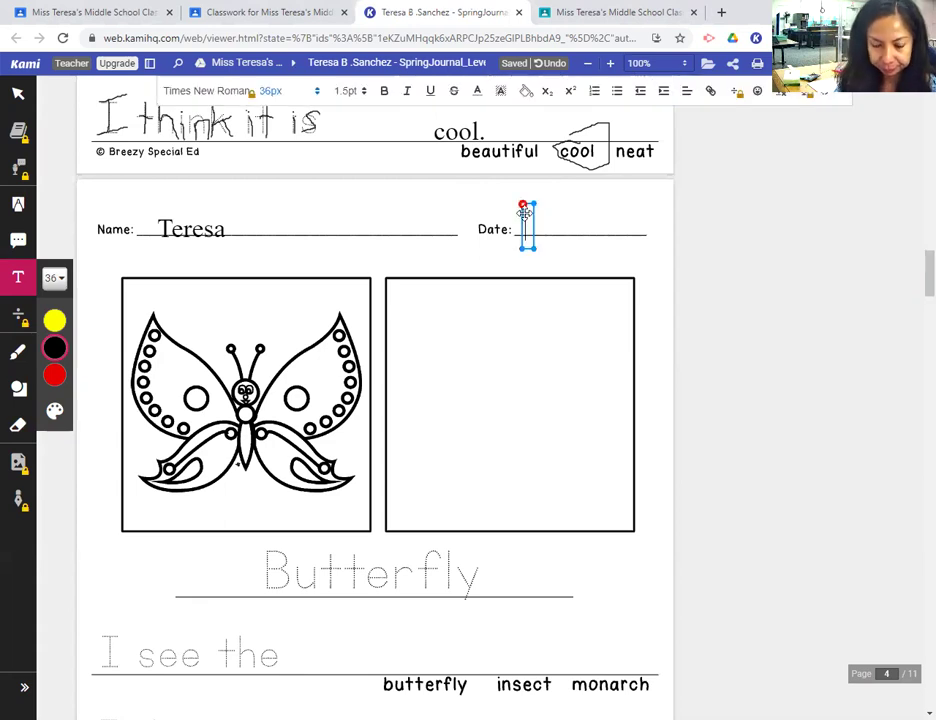
pyautogui.write('4-')
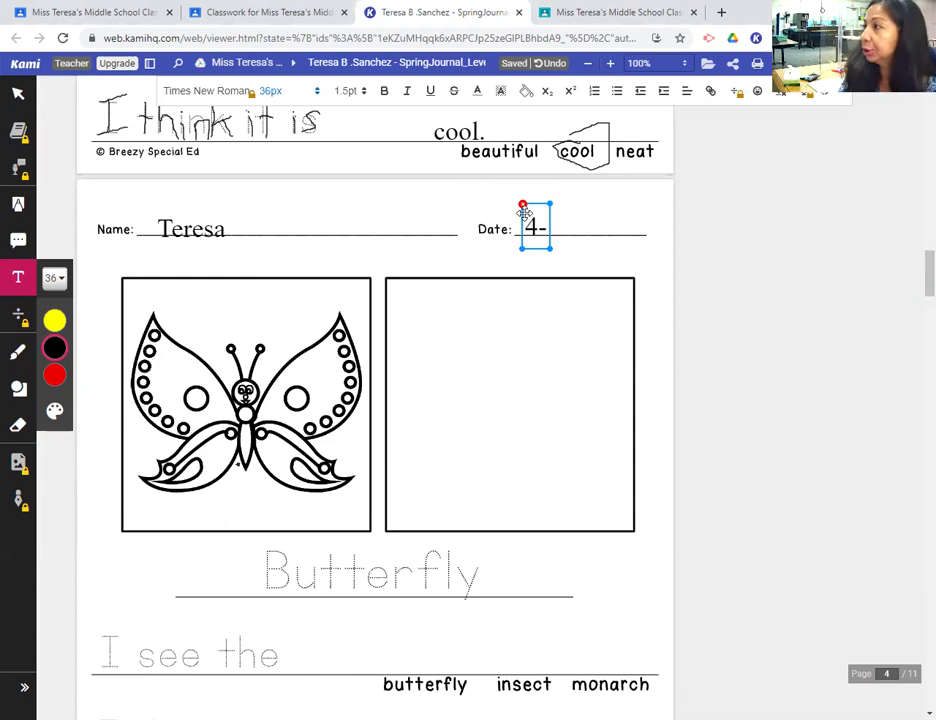
pyautogui.write('8-21')
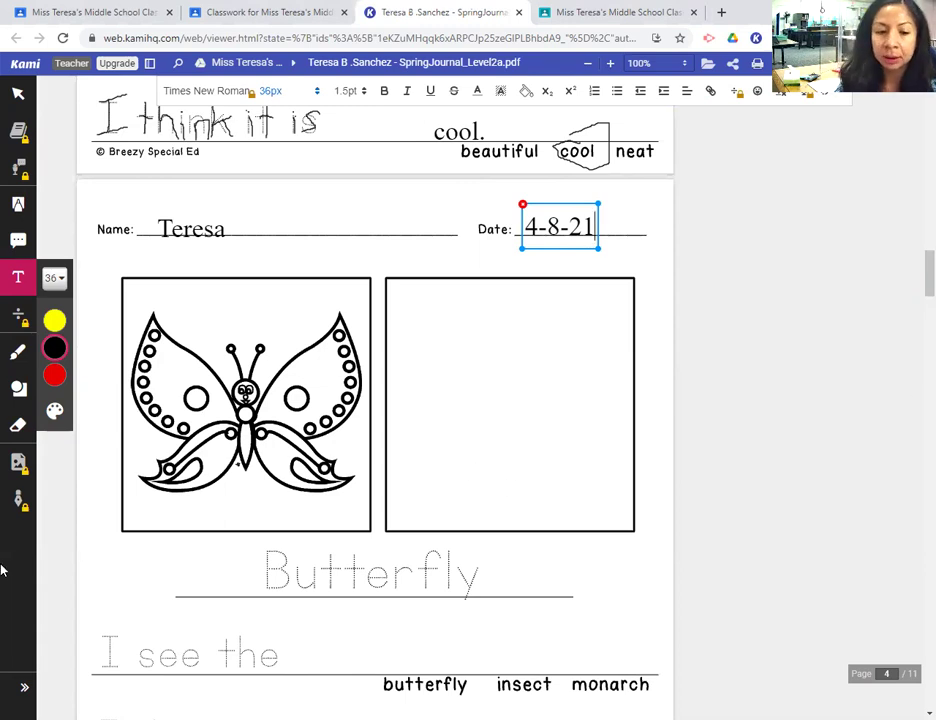
pyautogui.click(17, 358)
pyautogui.click(17, 360)
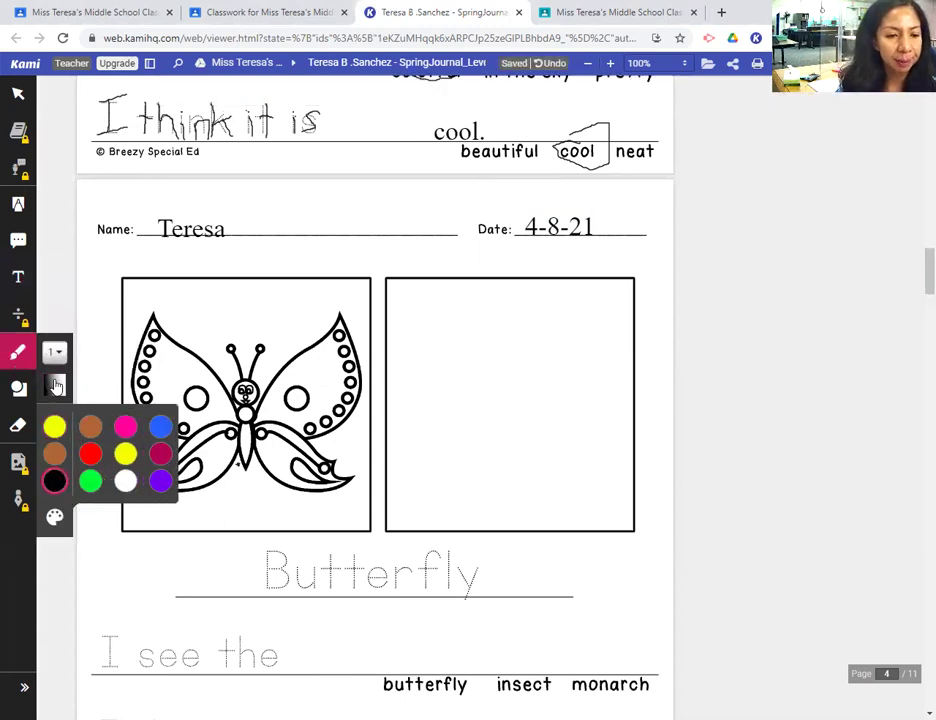
# Adjust the pen transparency and trace the dotted title word 'Butterfly' in black ink.
pyautogui.click(54, 383)
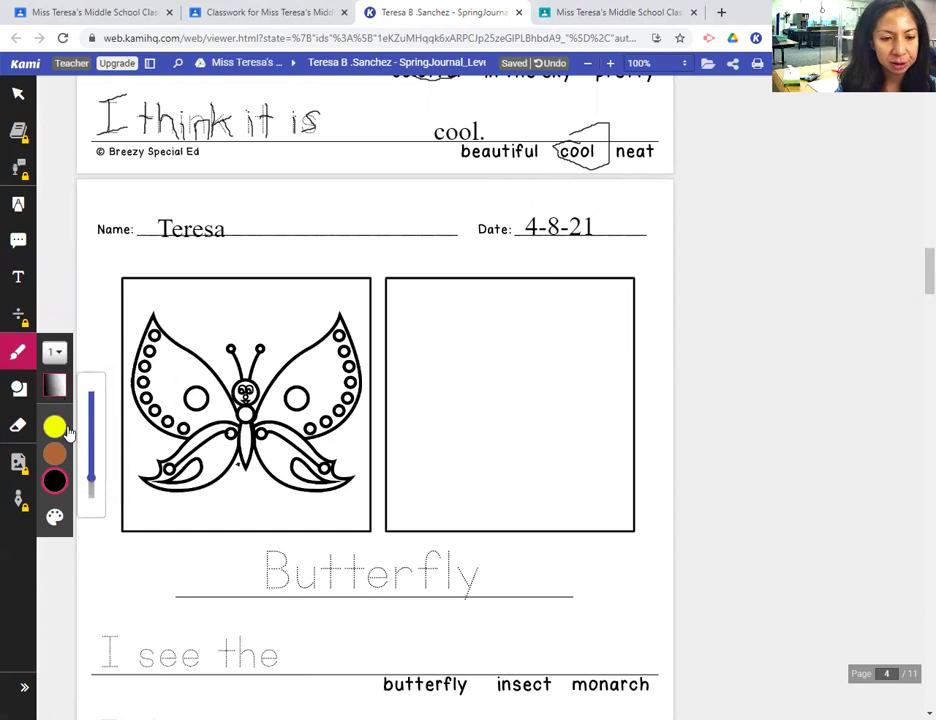
pyautogui.moveTo(86, 395)
pyautogui.mouseDown()
pyautogui.moveTo(104, 464)
pyautogui.moveTo(92, 485)
pyautogui.moveTo(90, 418)
pyautogui.mouseUp()
pyautogui.scroll(-1, 913, 261)
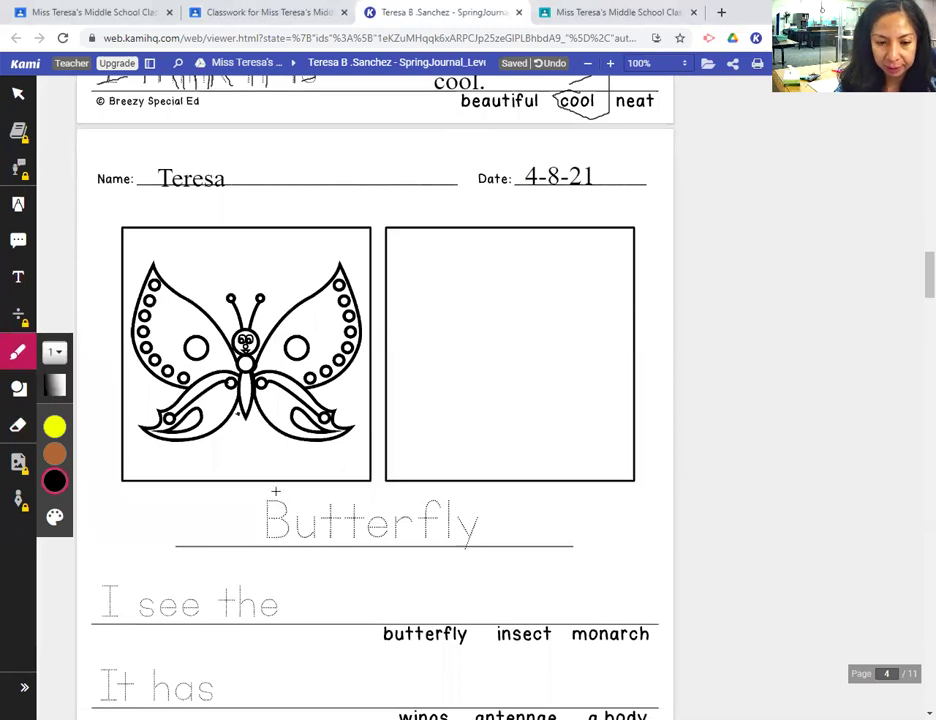
pyautogui.moveTo(265, 502)
pyautogui.mouseDown()
pyautogui.moveTo(262, 542)
pyautogui.moveTo(263, 503)
pyautogui.moveTo(286, 508)
pyautogui.moveTo(267, 521)
pyautogui.moveTo(285, 517)
pyautogui.moveTo(289, 530)
pyautogui.moveTo(266, 540)
pyautogui.moveTo(276, 519)
pyautogui.mouseUp()
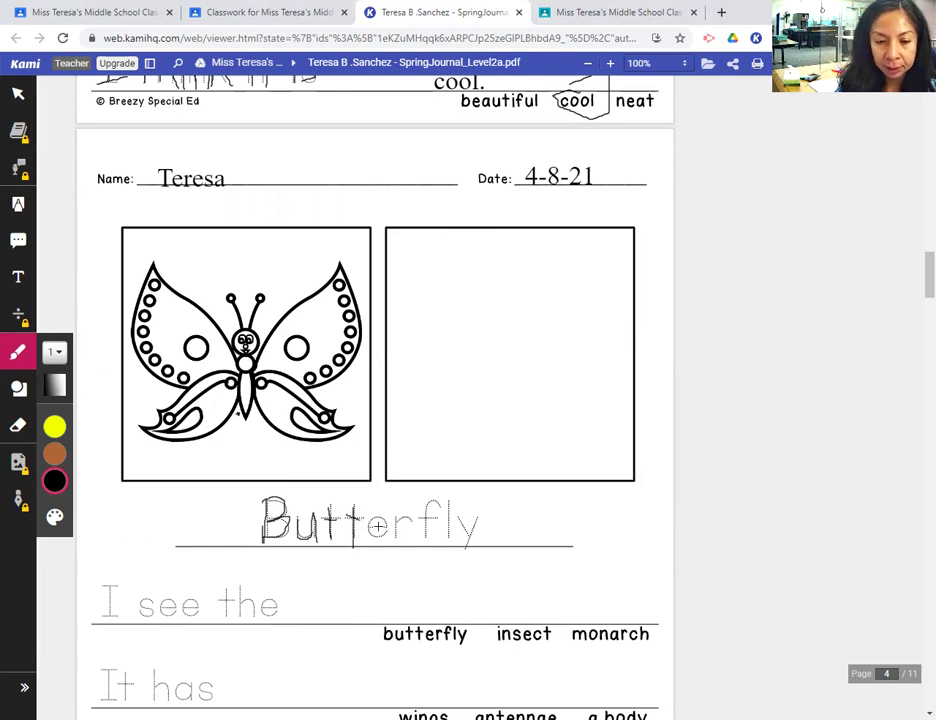
pyautogui.moveTo(370, 523)
pyautogui.mouseDown()
pyautogui.moveTo(390, 533)
pyautogui.moveTo(408, 506)
pyautogui.moveTo(437, 506)
pyautogui.moveTo(436, 538)
pyautogui.moveTo(428, 515)
pyautogui.moveTo(446, 515)
pyautogui.moveTo(451, 535)
pyautogui.moveTo(478, 528)
pyautogui.moveTo(465, 552)
pyautogui.mouseUp()
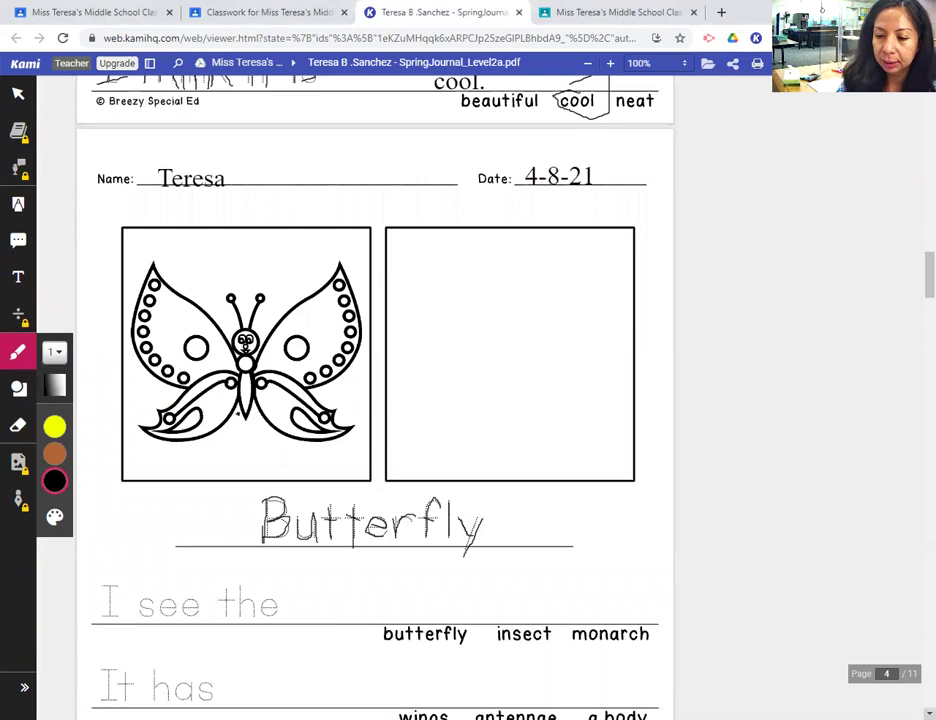
# Trace the dotted starter 'I see the' and circle 'butterfly' as its answer.
pyautogui.scroll(-1, 679, 521)
pyautogui.scroll(-2, 679, 521)
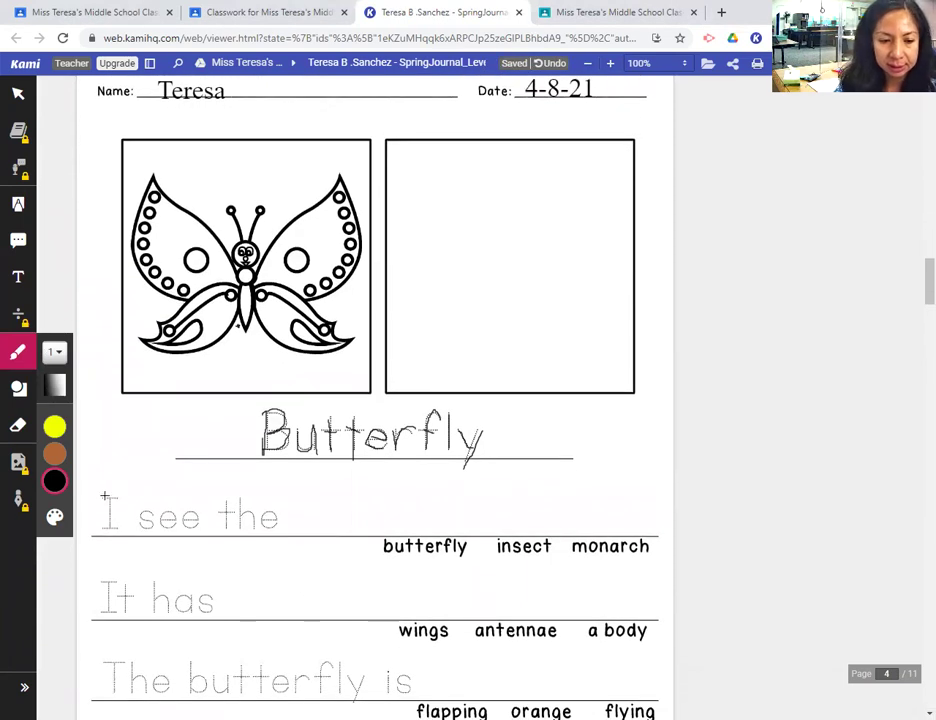
pyautogui.moveTo(97, 495)
pyautogui.mouseDown()
pyautogui.moveTo(112, 498)
pyautogui.moveTo(108, 528)
pyautogui.moveTo(118, 529)
pyautogui.mouseUp()
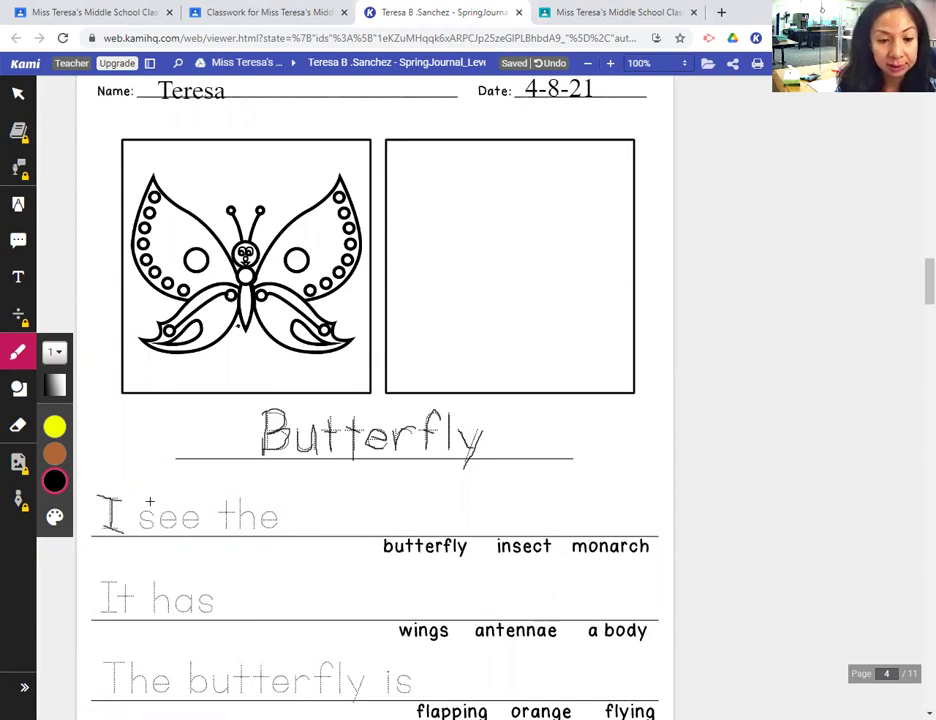
pyautogui.moveTo(149, 509)
pyautogui.mouseDown()
pyautogui.moveTo(138, 526)
pyautogui.moveTo(228, 528)
pyautogui.mouseUp()
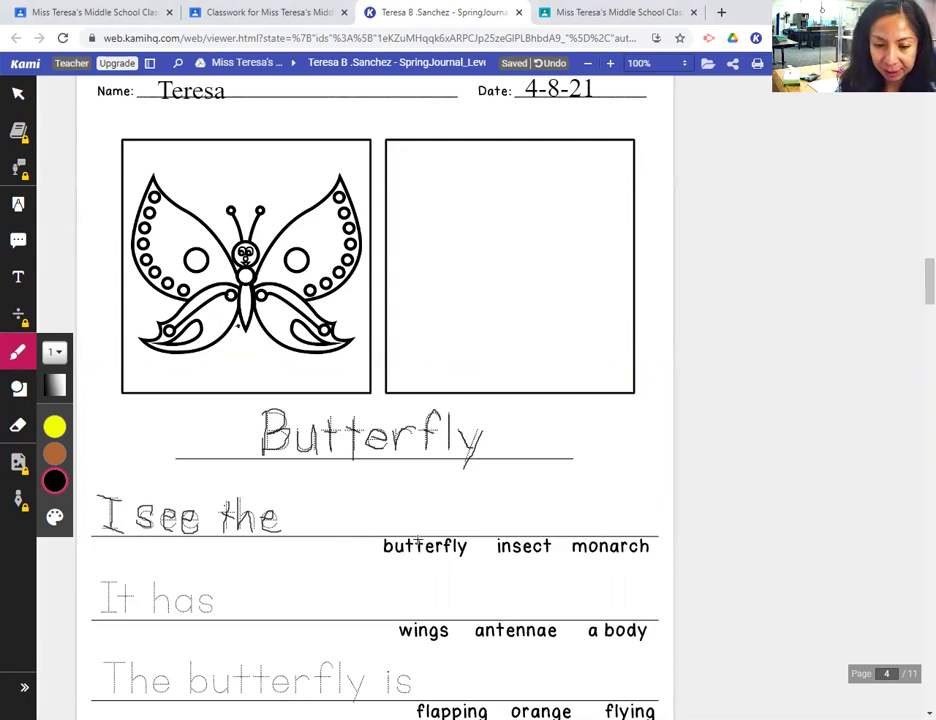
pyautogui.moveTo(398, 533)
pyautogui.mouseDown()
pyautogui.moveTo(418, 568)
pyautogui.moveTo(470, 552)
pyautogui.moveTo(445, 528)
pyautogui.mouseUp()
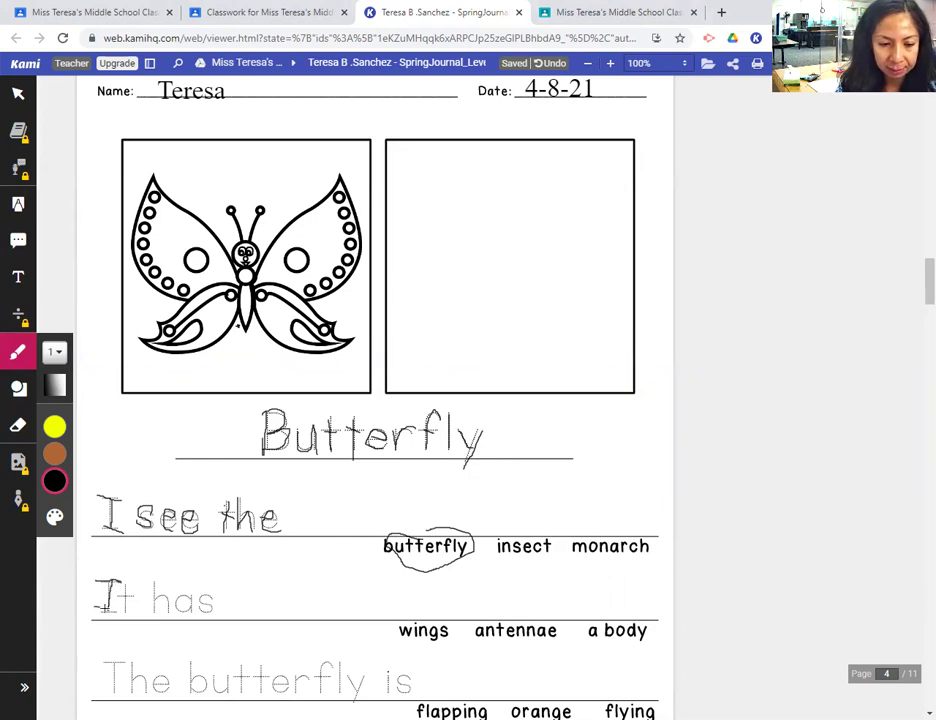
# Trace the dotted starter 'It has' and circle 'wings' as its answer.
pyautogui.moveTo(125, 577)
pyautogui.mouseDown()
pyautogui.moveTo(126, 614)
pyautogui.moveTo(128, 598)
pyautogui.moveTo(154, 600)
pyautogui.moveTo(154, 612)
pyautogui.moveTo(217, 604)
pyautogui.mouseUp()
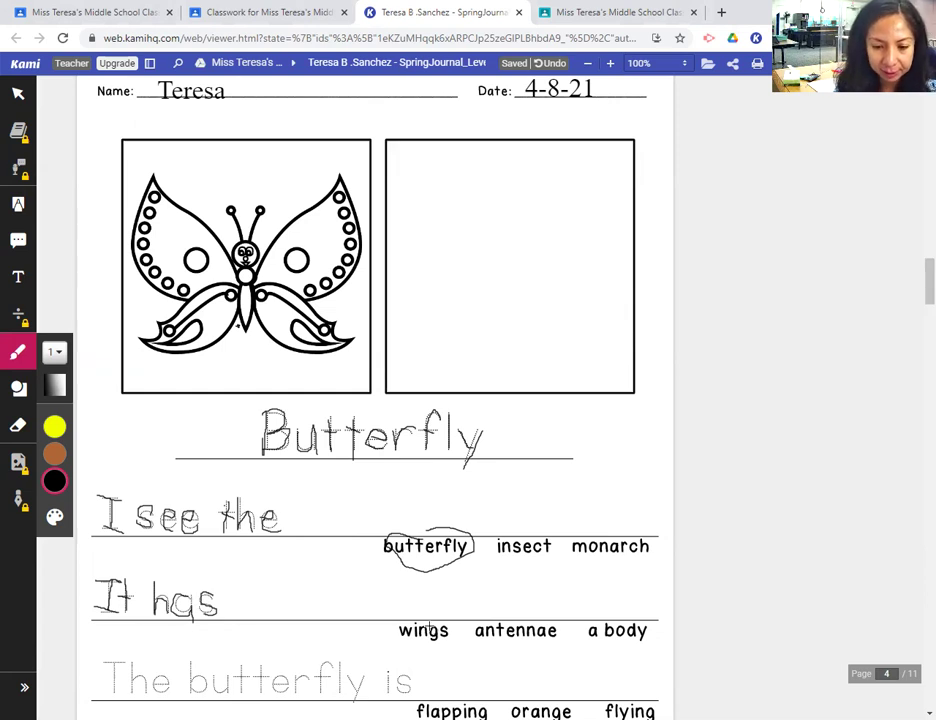
pyautogui.moveTo(427, 623)
pyautogui.mouseDown()
pyautogui.moveTo(402, 618)
pyautogui.moveTo(396, 634)
pyautogui.moveTo(438, 642)
pyautogui.moveTo(441, 627)
pyautogui.mouseUp()
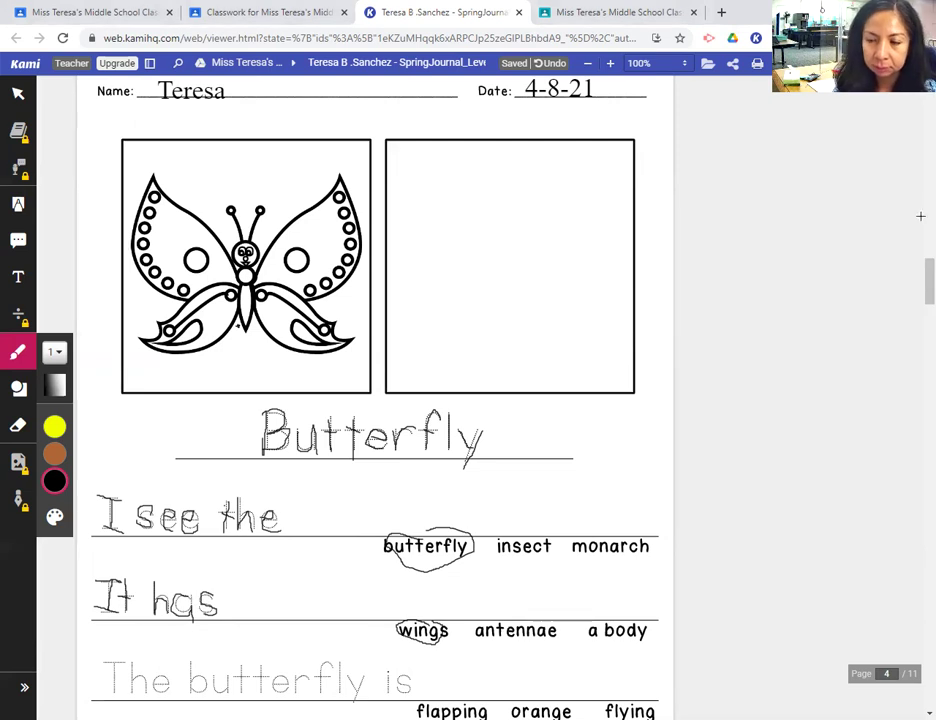
pyautogui.scroll(-1, 913, 300)
pyautogui.scroll(-4, 913, 300)
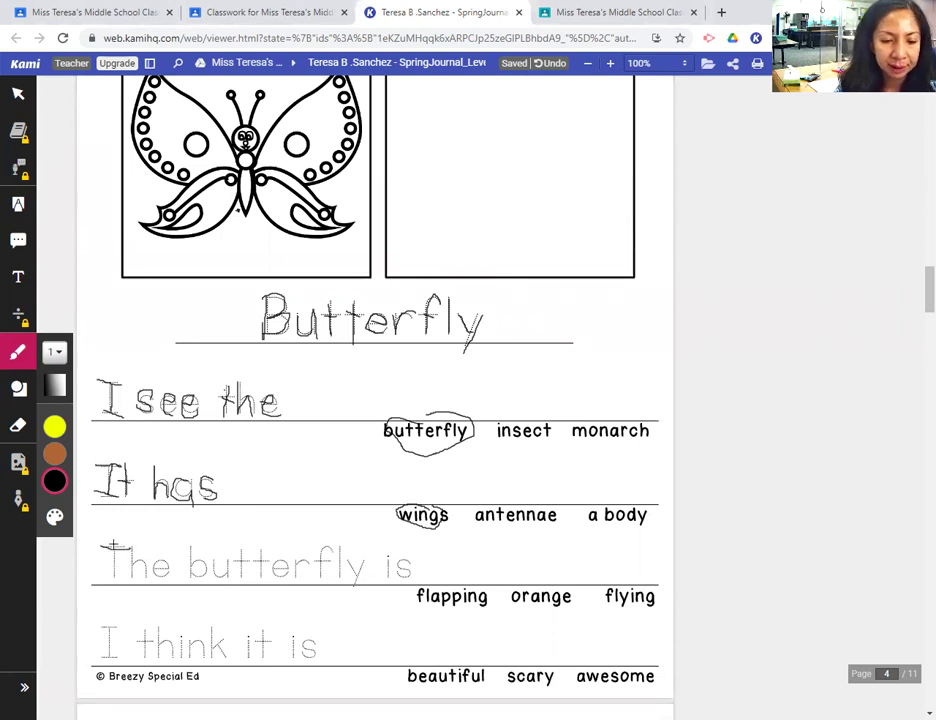
# Trace the dotted letters of the starter 'The butterfly is'.
pyautogui.moveTo(127, 545)
pyautogui.mouseDown()
pyautogui.moveTo(108, 548)
pyautogui.moveTo(118, 578)
pyautogui.moveTo(135, 560)
pyautogui.moveTo(170, 580)
pyautogui.moveTo(203, 572)
pyautogui.moveTo(246, 580)
pyautogui.moveTo(252, 567)
pyautogui.mouseUp()
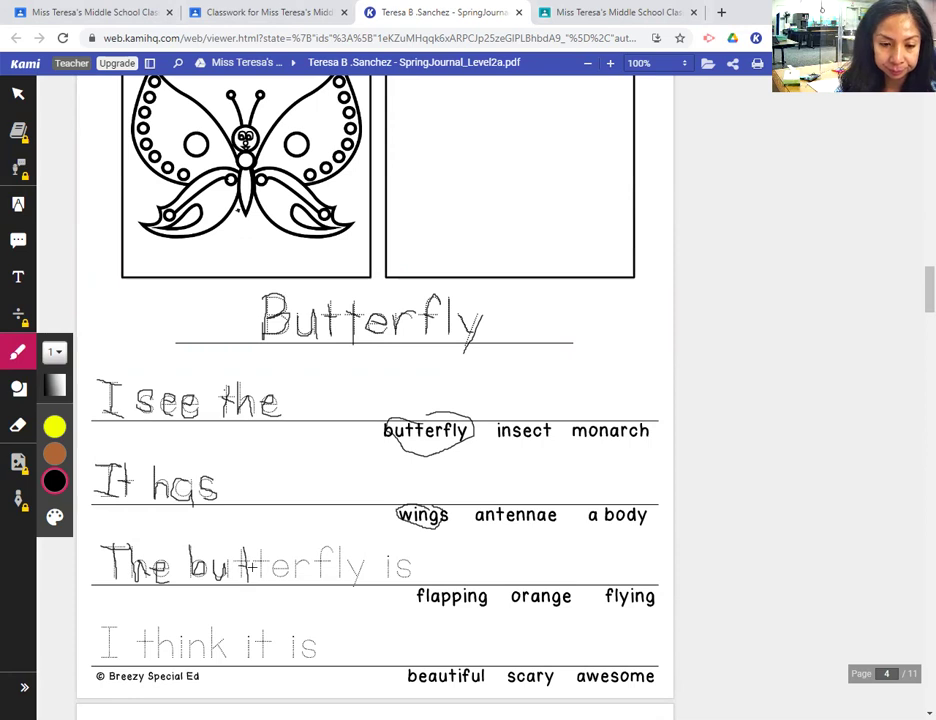
pyautogui.moveTo(260, 557)
pyautogui.mouseDown()
pyautogui.moveTo(262, 588)
pyautogui.moveTo(296, 566)
pyautogui.moveTo(285, 557)
pyautogui.moveTo(274, 572)
pyautogui.moveTo(295, 578)
pyautogui.mouseUp()
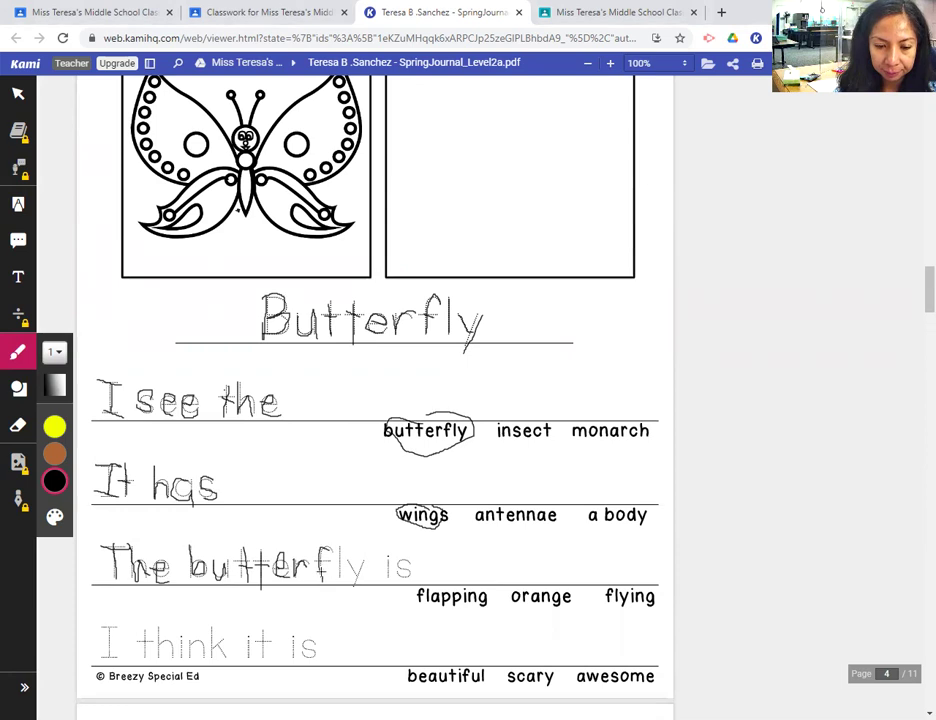
pyautogui.moveTo(340, 546)
pyautogui.mouseDown()
pyautogui.moveTo(338, 574)
pyautogui.moveTo(346, 558)
pyautogui.moveTo(358, 576)
pyautogui.moveTo(363, 566)
pyautogui.moveTo(354, 592)
pyautogui.mouseUp()
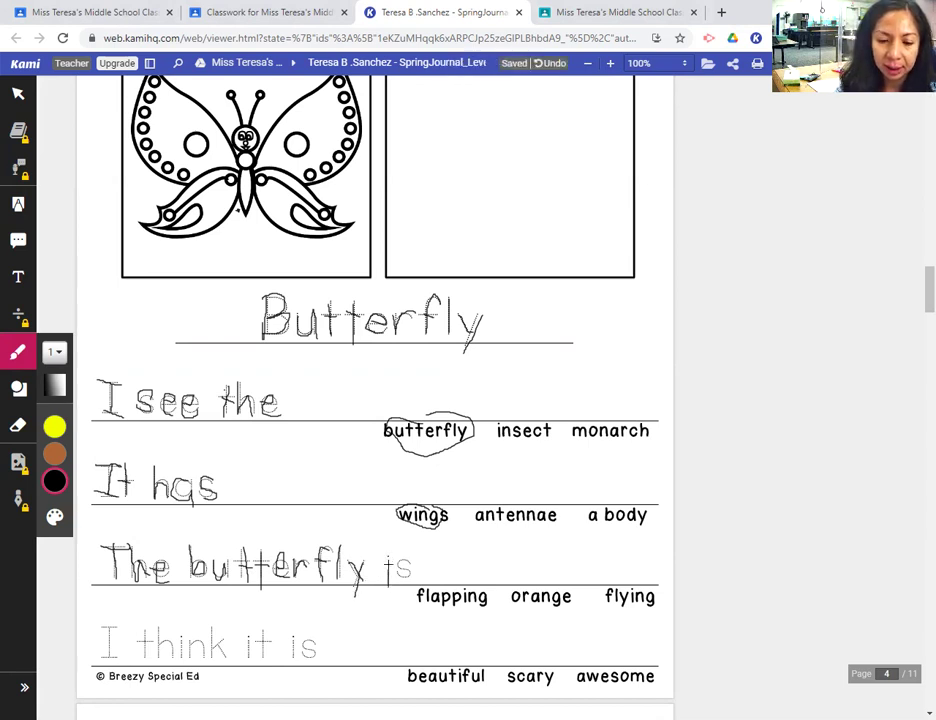
pyautogui.moveTo(410, 562)
pyautogui.mouseDown()
pyautogui.moveTo(400, 566)
pyautogui.moveTo(400, 590)
pyautogui.mouseUp()
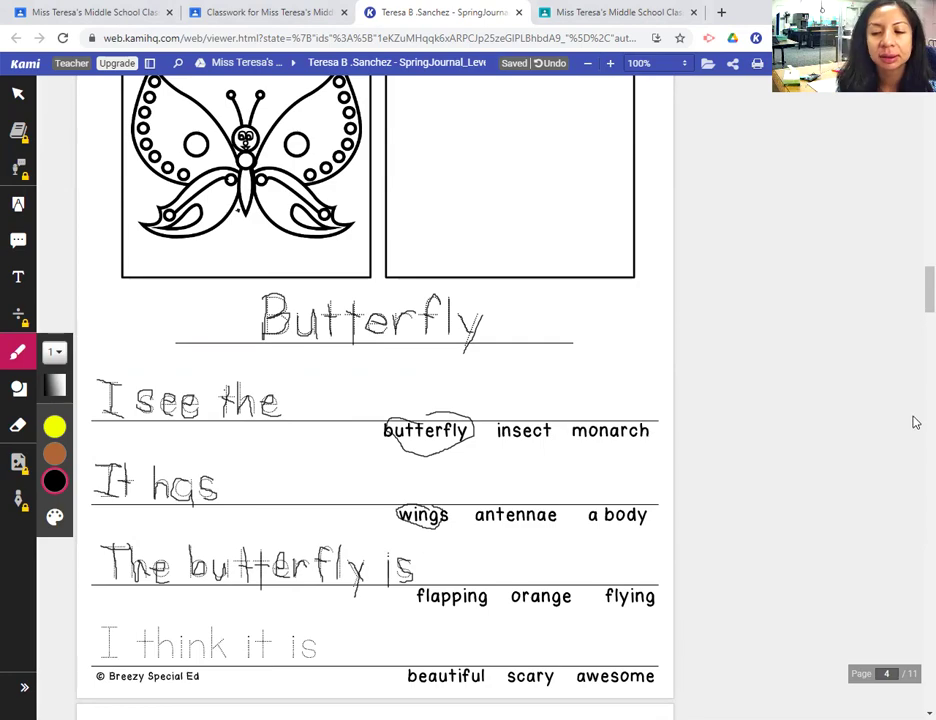
# Circle 'orange' as the answer for 'The butterfly is'.
pyautogui.scroll(13, 913, 229)
pyautogui.scroll(6, 913, 188)
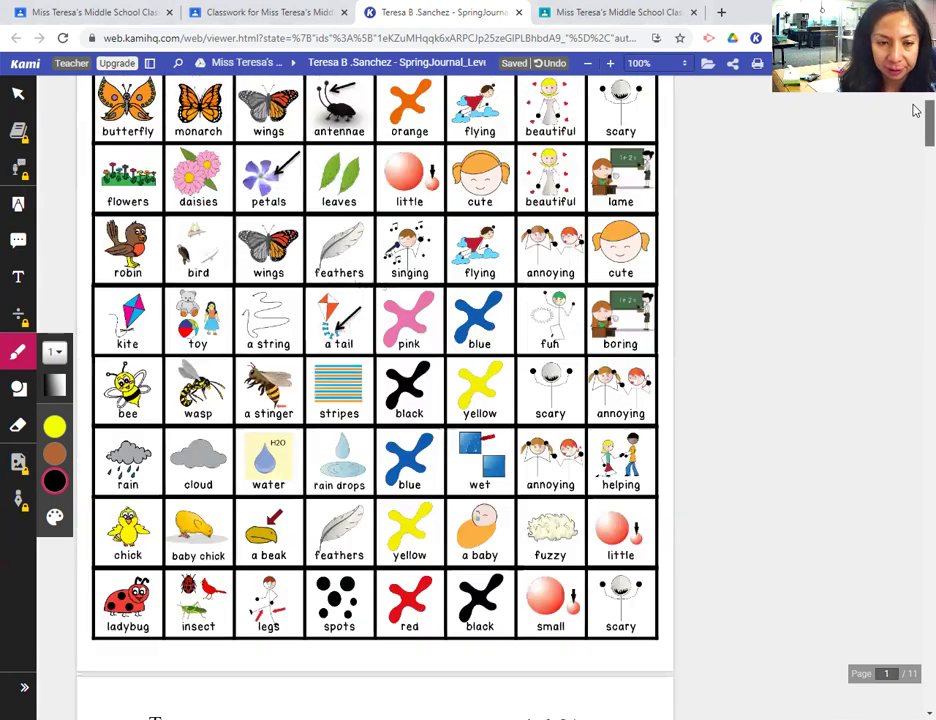
pyautogui.scroll(-18, 913, 110)
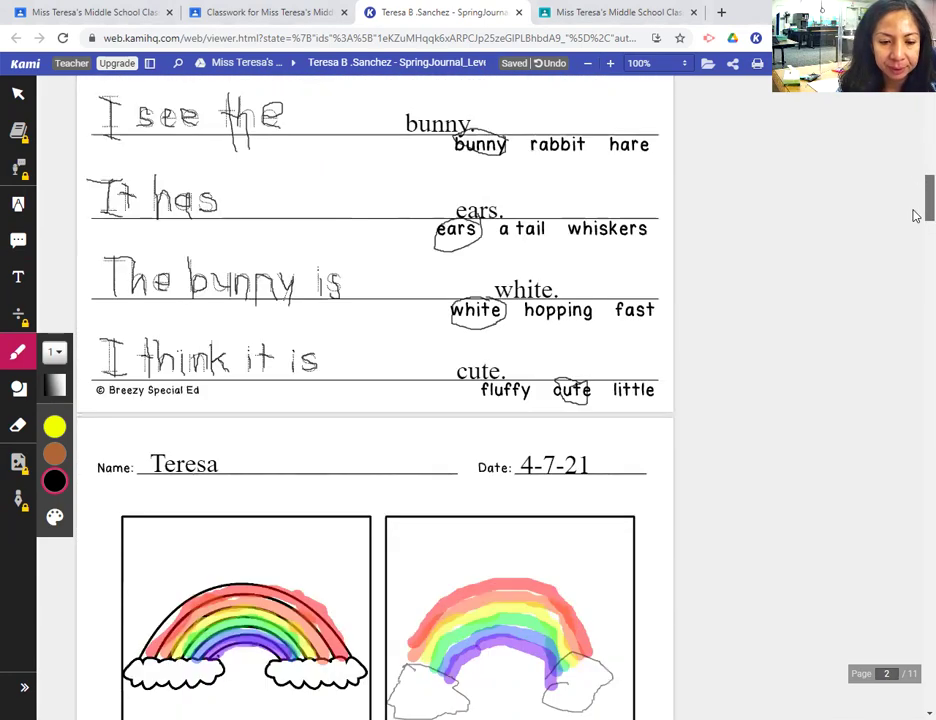
pyautogui.scroll(-3, 901, 277)
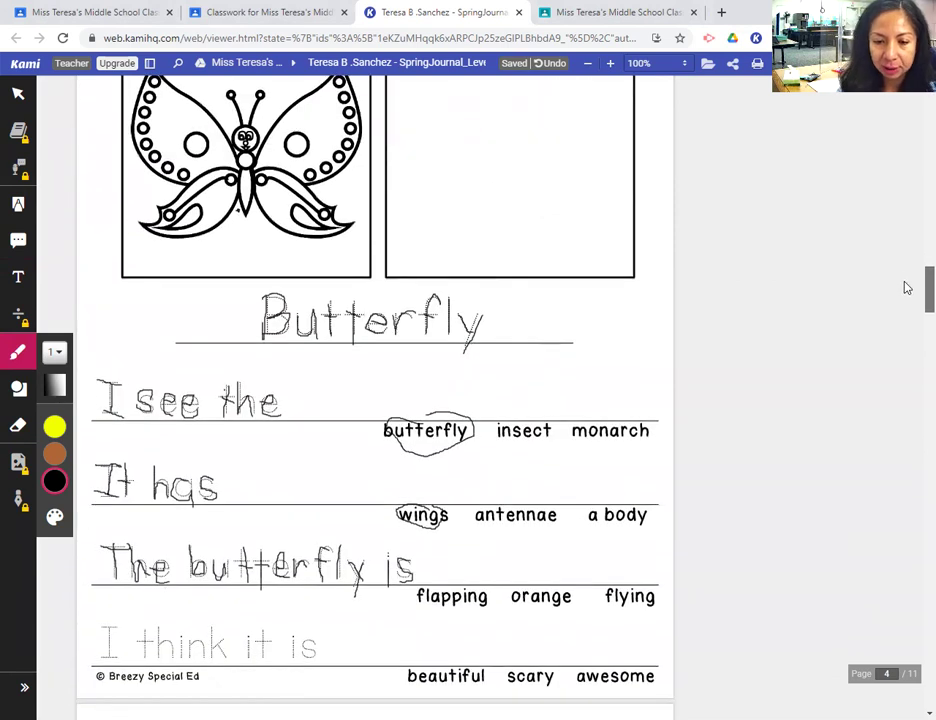
pyautogui.moveTo(556, 587)
pyautogui.mouseDown()
pyautogui.moveTo(520, 589)
pyautogui.moveTo(514, 606)
pyautogui.moveTo(564, 617)
pyautogui.moveTo(569, 598)
pyautogui.mouseUp()
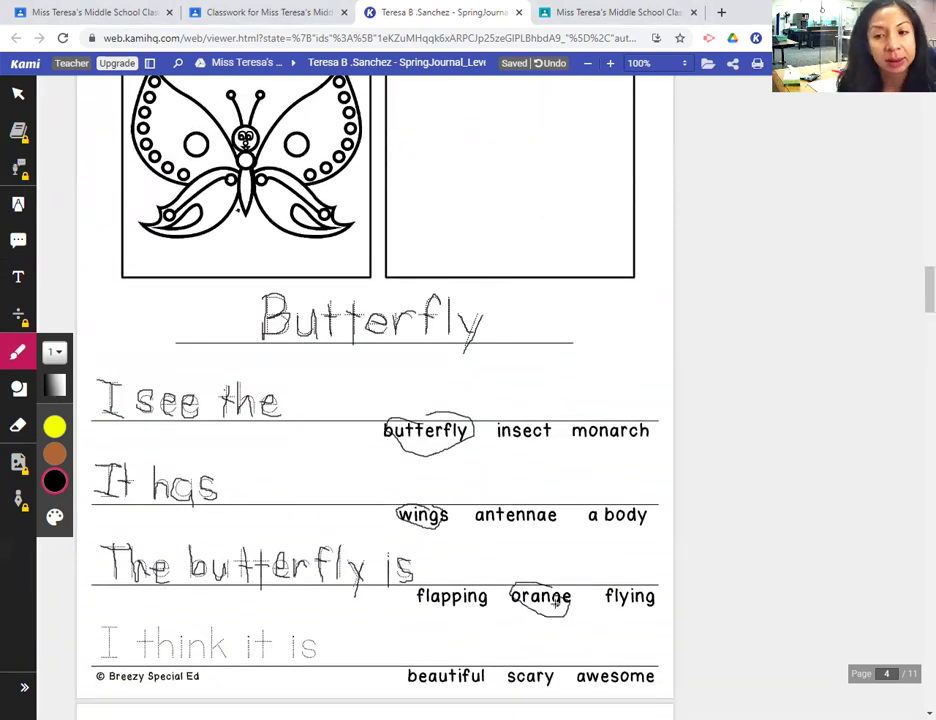
# Trace the dotted starter 'I think it is' and circle 'beautiful' as its answer.
pyautogui.scroll(-1, 913, 300)
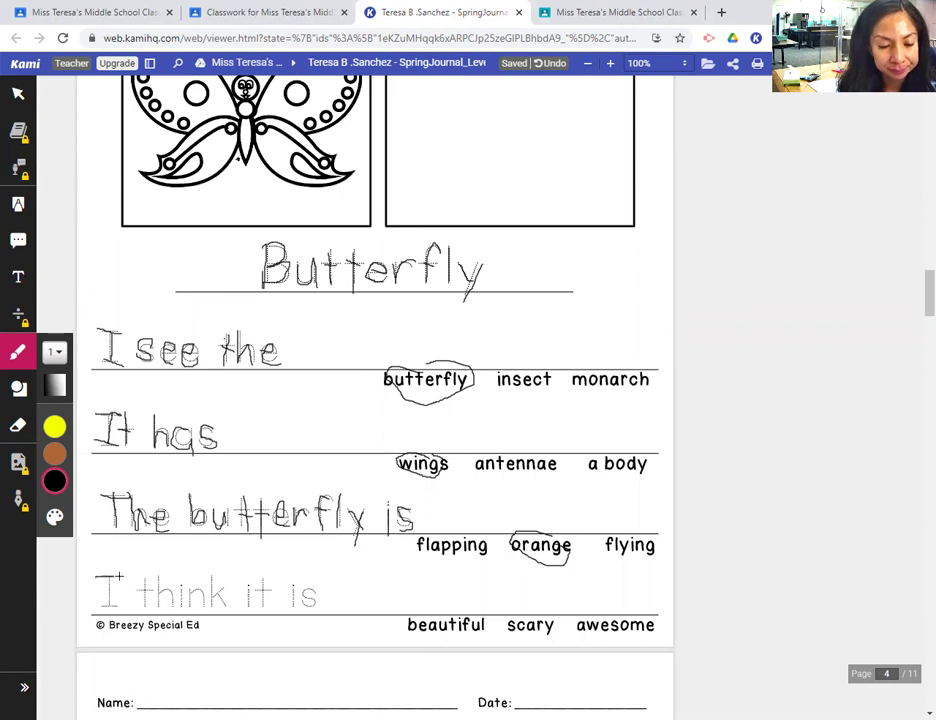
pyautogui.moveTo(103, 558)
pyautogui.mouseDown()
pyautogui.moveTo(105, 600)
pyautogui.moveTo(92, 607)
pyautogui.moveTo(143, 612)
pyautogui.moveTo(164, 592)
pyautogui.moveTo(172, 604)
pyautogui.mouseUp()
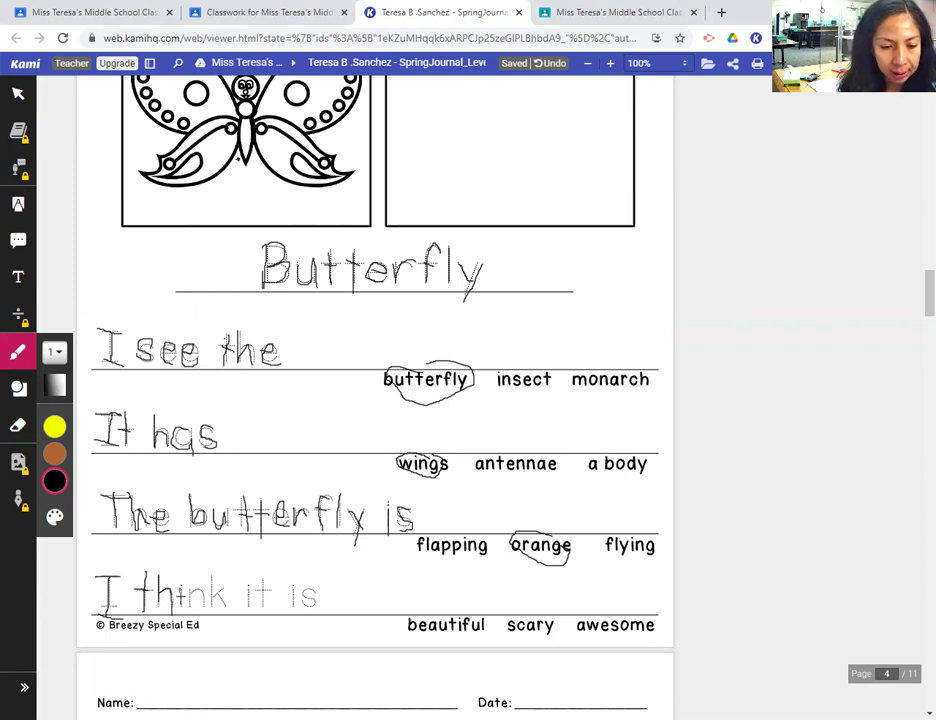
pyautogui.moveTo(188, 598)
pyautogui.mouseDown()
pyautogui.moveTo(184, 608)
pyautogui.moveTo(226, 611)
pyautogui.mouseUp()
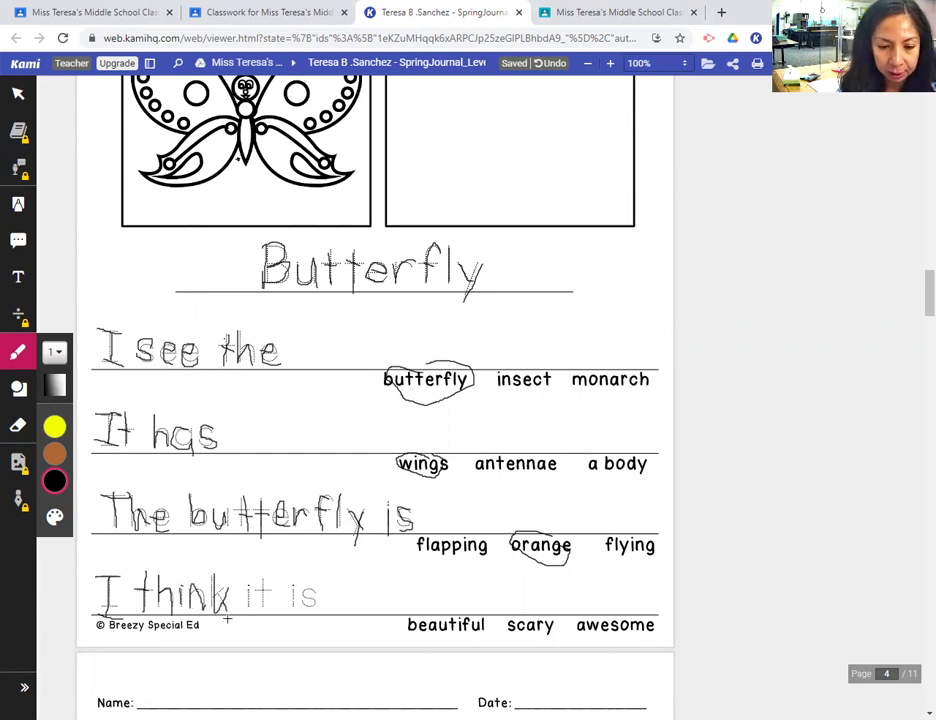
pyautogui.moveTo(258, 582); pyautogui.dragTo(262, 607)
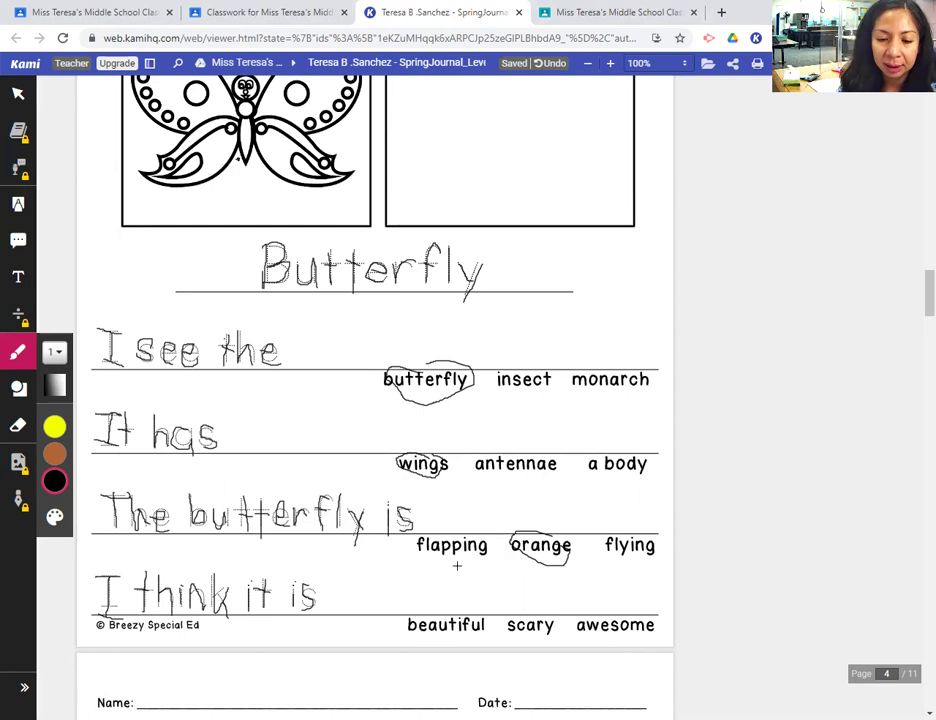
pyautogui.moveTo(485, 617)
pyautogui.mouseDown()
pyautogui.moveTo(442, 610)
pyautogui.moveTo(402, 625)
pyautogui.moveTo(472, 639)
pyautogui.moveTo(486, 622)
pyautogui.moveTo(445, 609)
pyautogui.mouseUp()
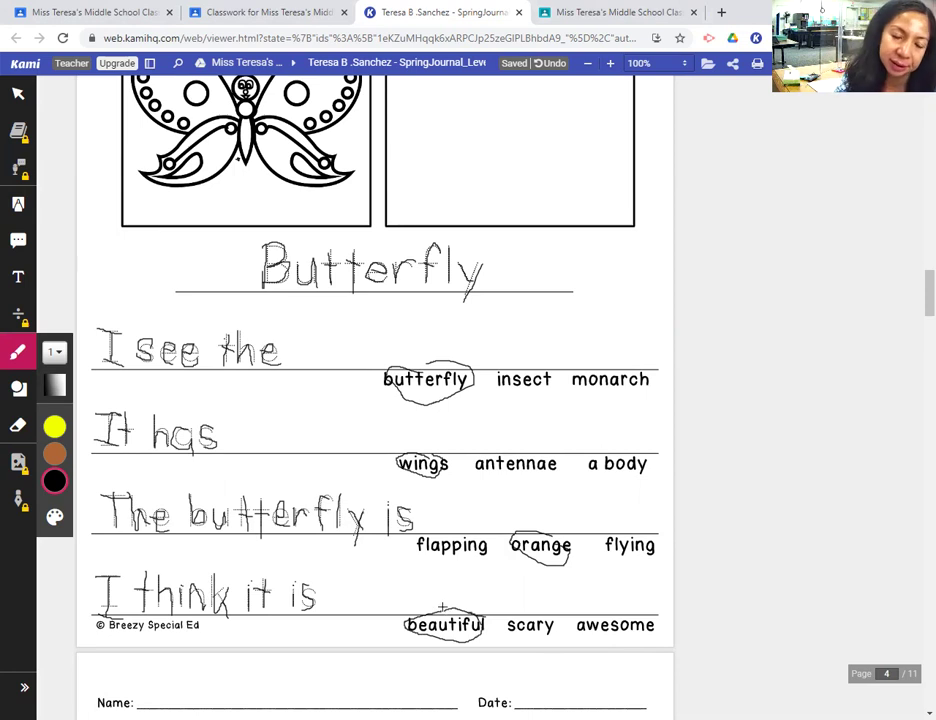
pyautogui.scroll(-2, 913, 292)
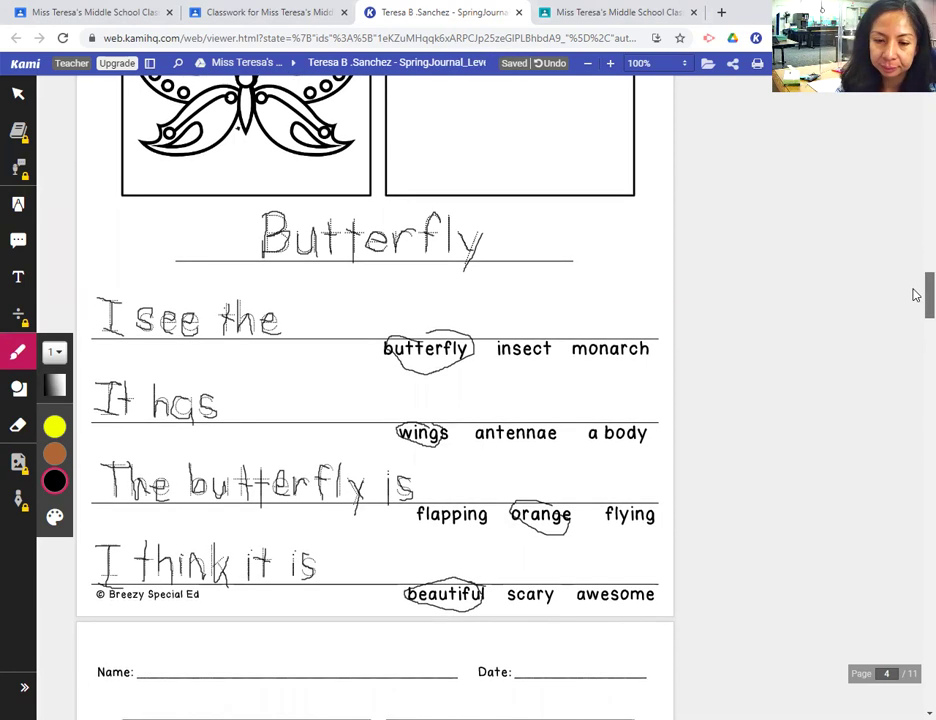
pyautogui.scroll(3, 913, 292)
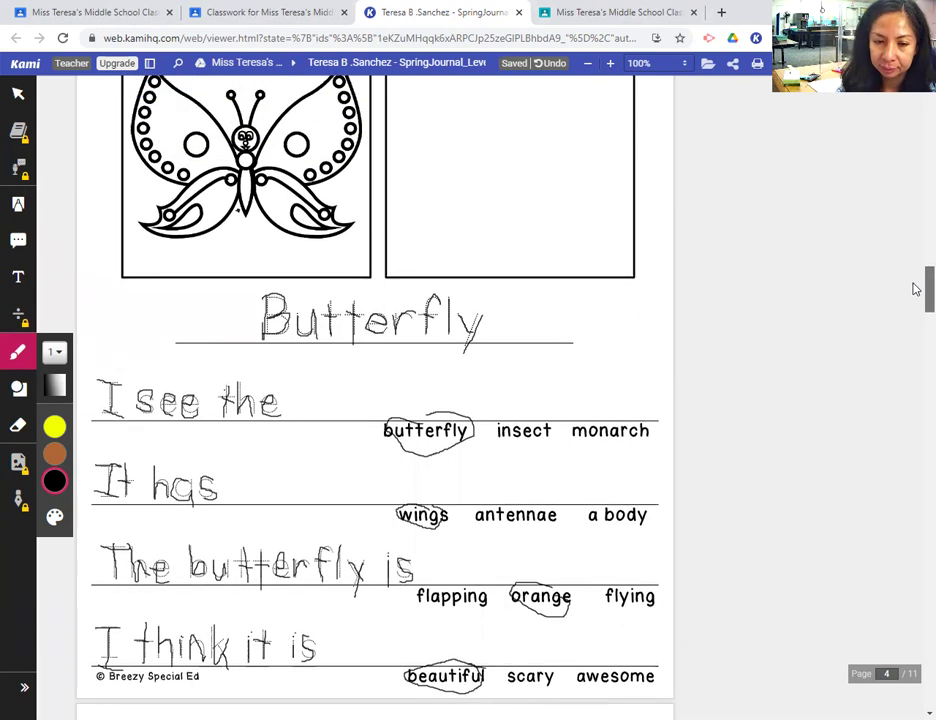
# Add typed answers 'butterfly.' and 'wings.' for the first two sentence starters.
pyautogui.click(14, 277)
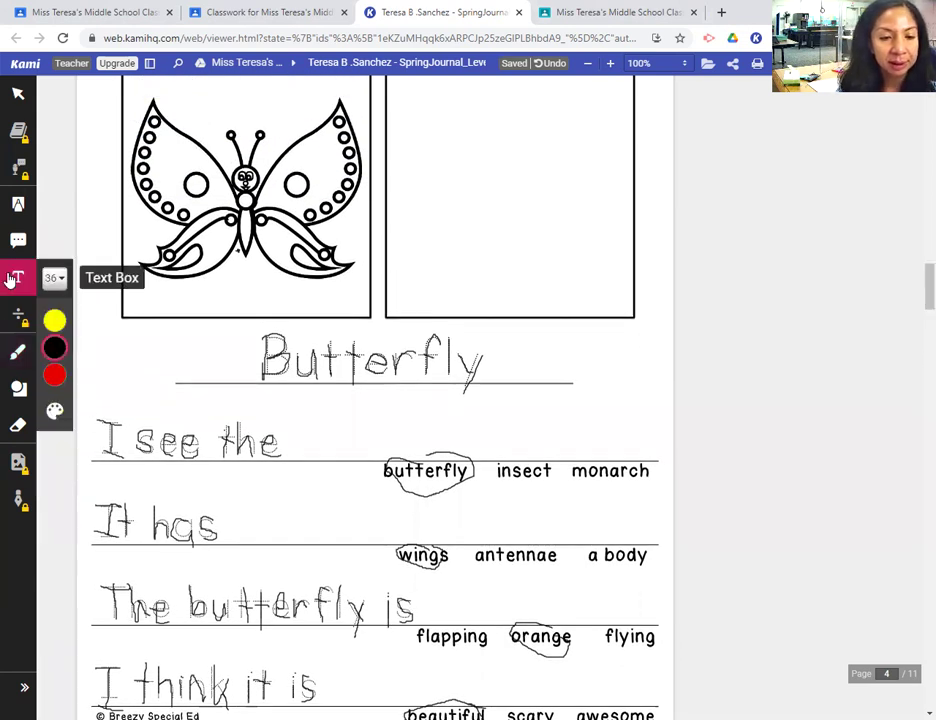
pyautogui.click(447, 440)
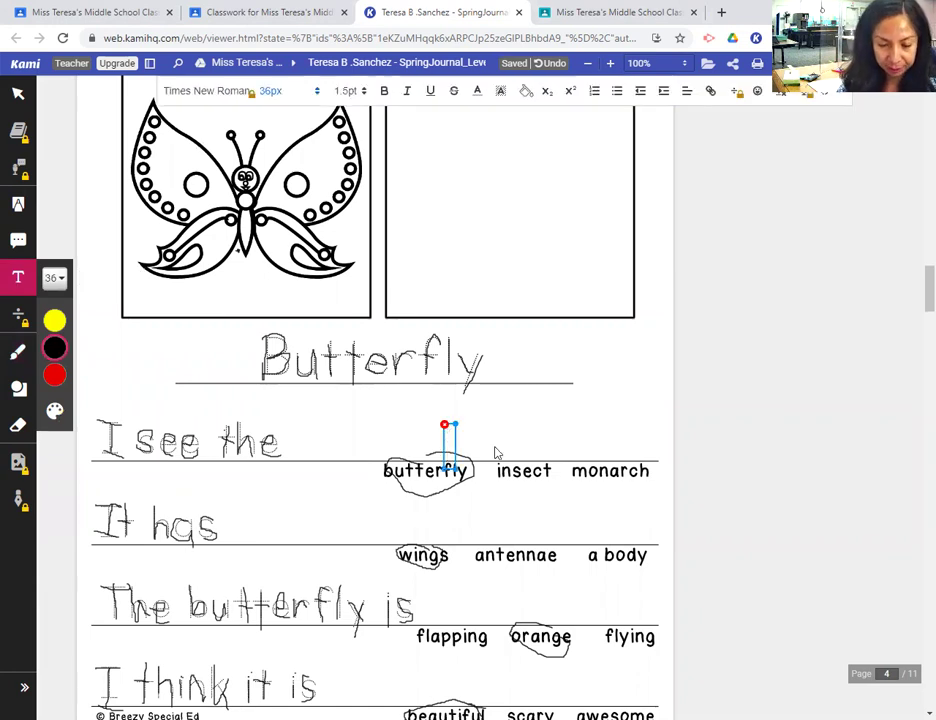
pyautogui.click(494, 448)
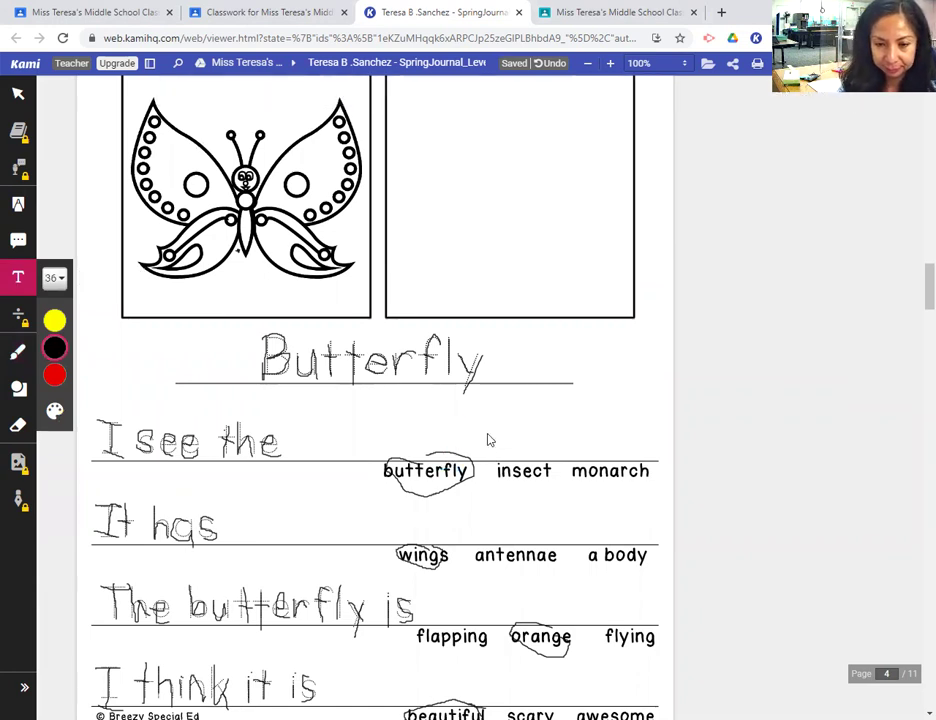
pyautogui.click(475, 427)
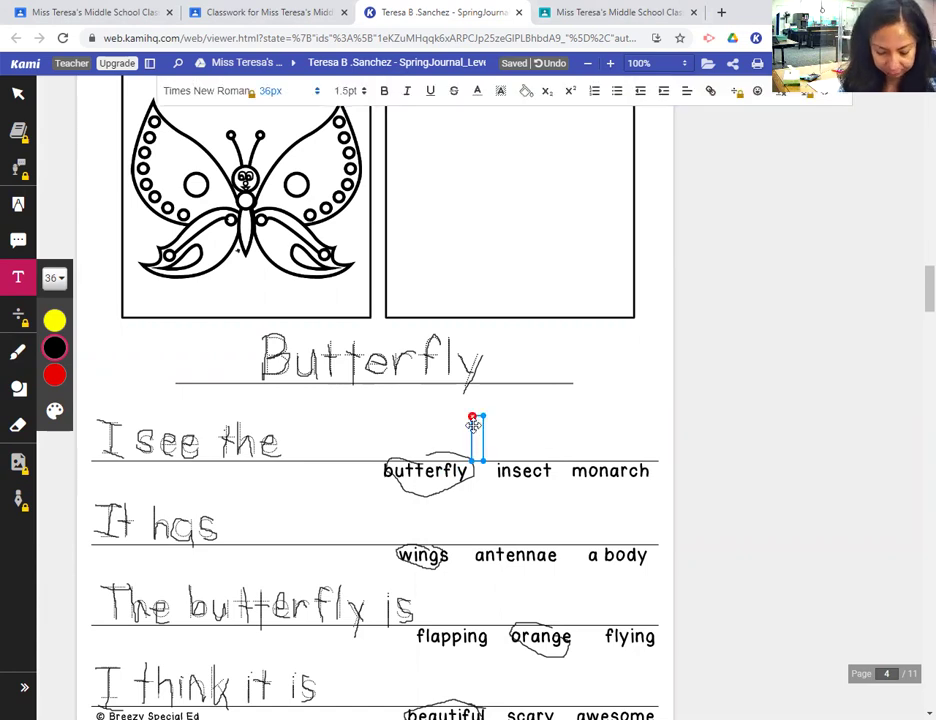
pyautogui.write('bu')
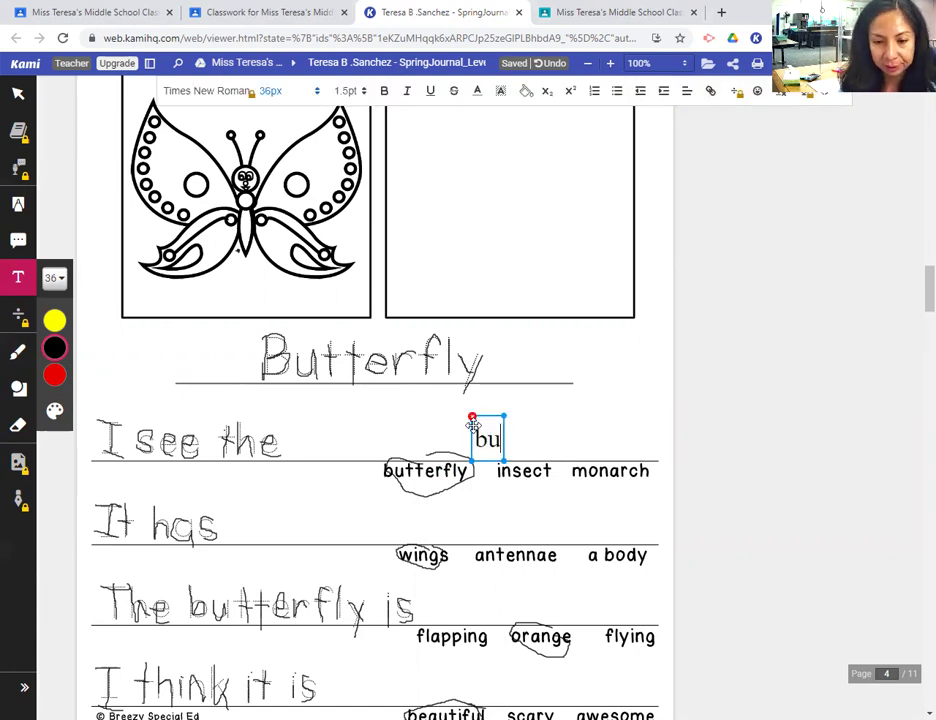
pyautogui.write('tterfly.')
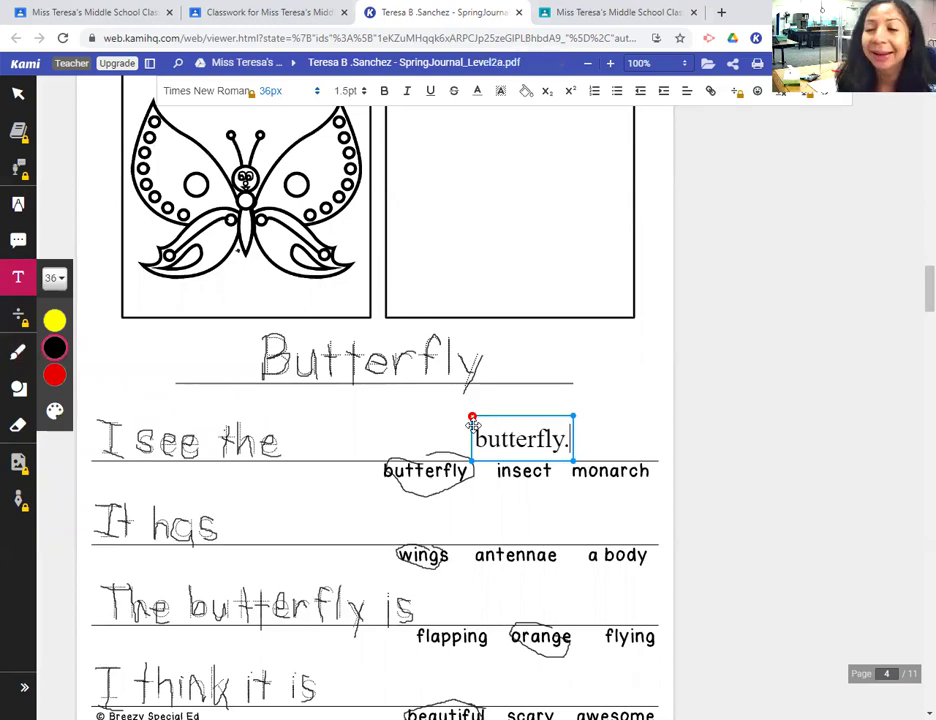
pyautogui.click(458, 517)
pyautogui.write('wings.')
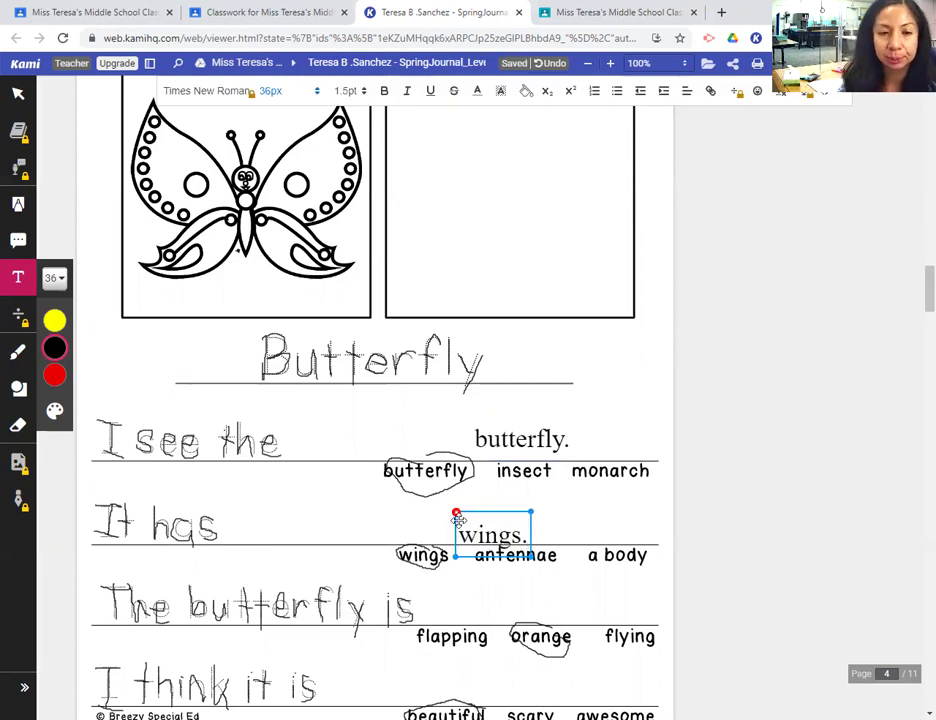
# Type 'orange.' after 'The butterfly is' and 'beautiful.' on the 'I think it is' line.
pyautogui.scroll(1, 913, 303)
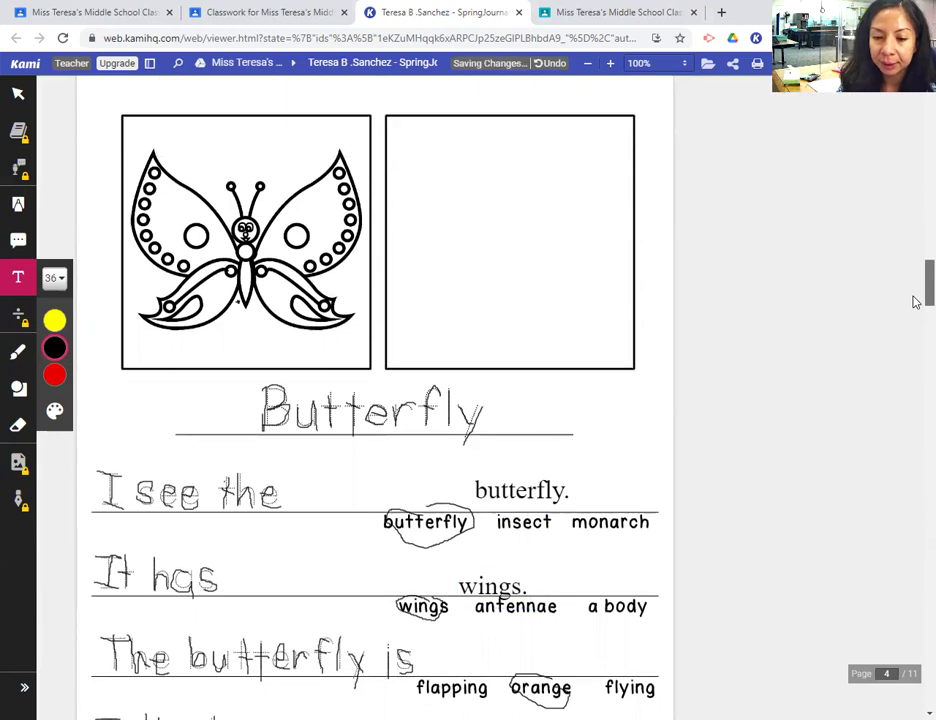
pyautogui.scroll(-3, 913, 305)
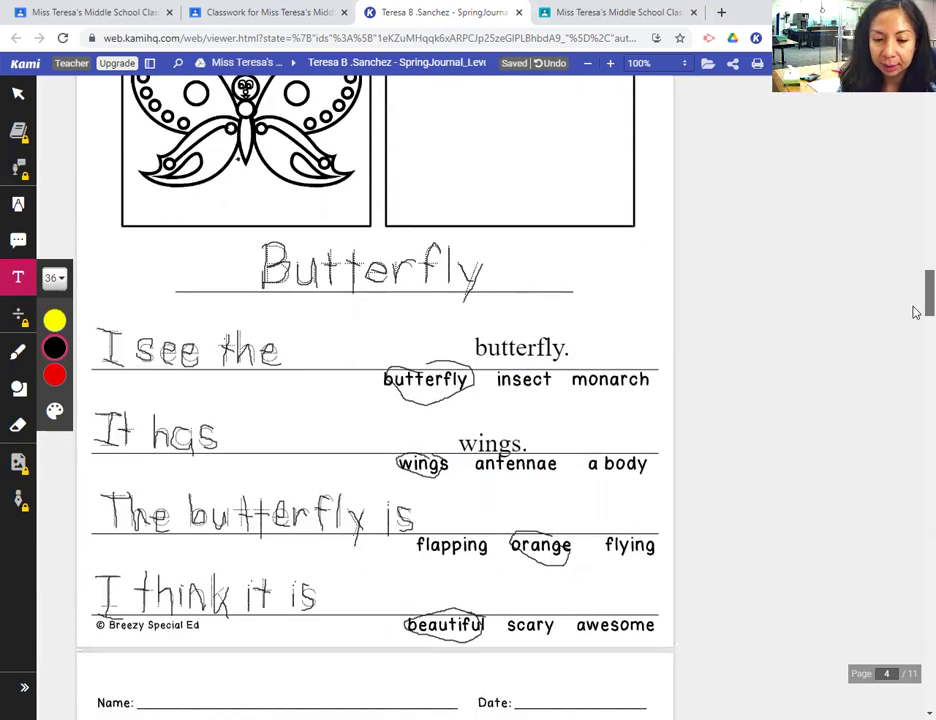
pyautogui.click(446, 506)
pyautogui.write('orange.')
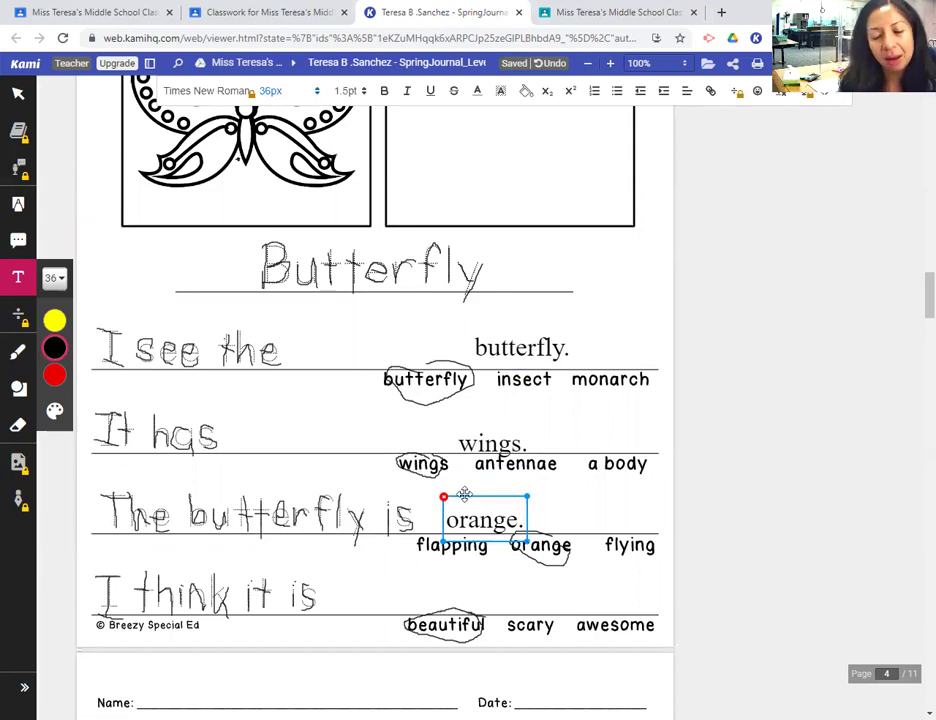
pyautogui.click(494, 594)
pyautogui.click(491, 579)
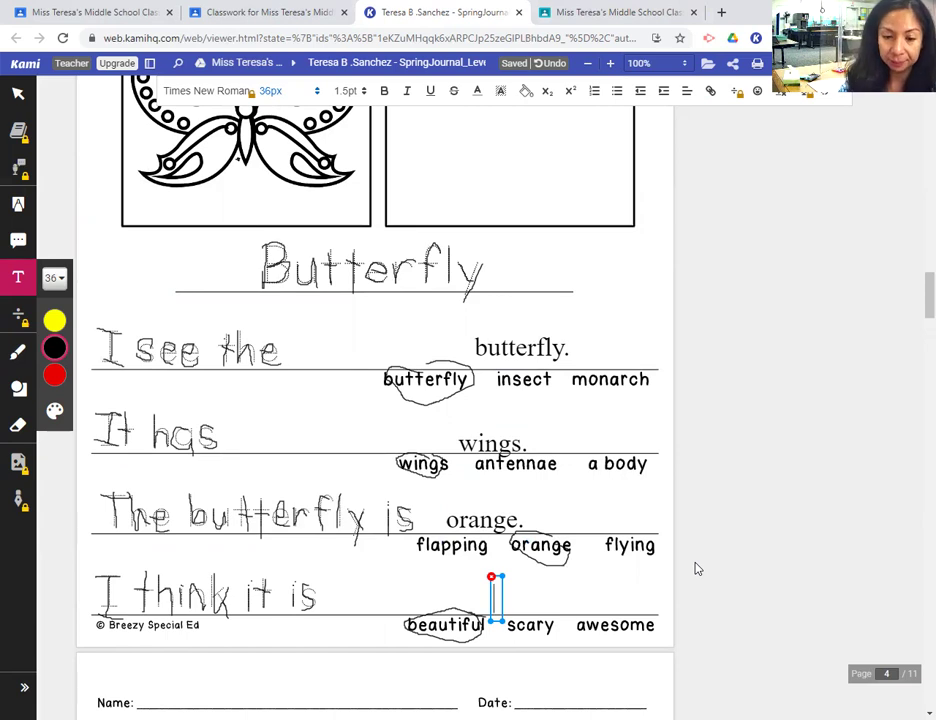
pyautogui.write('beau')
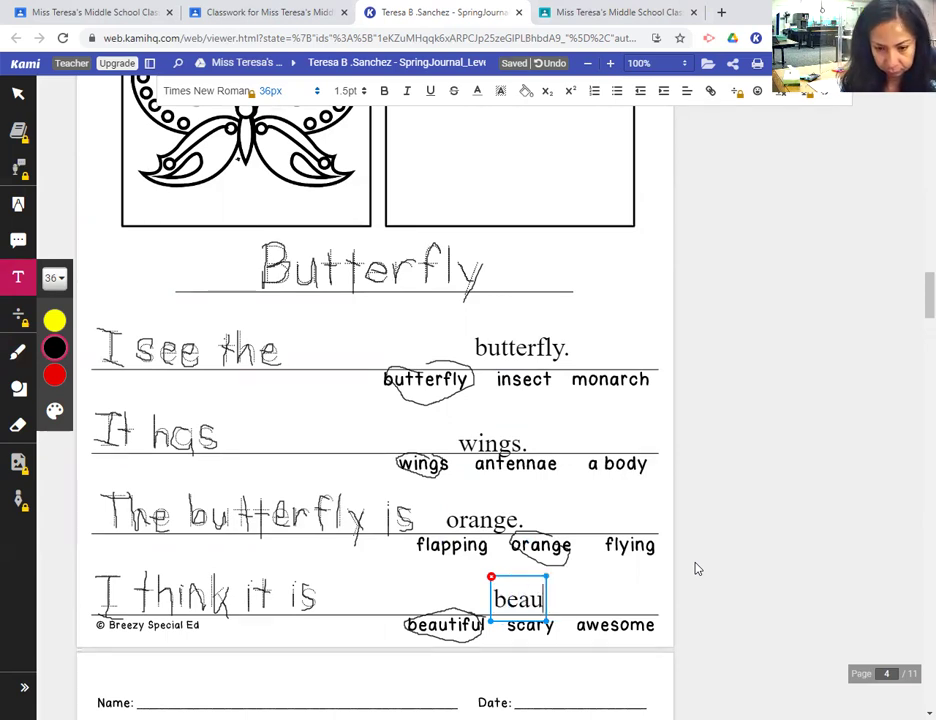
pyautogui.write('tiful.')
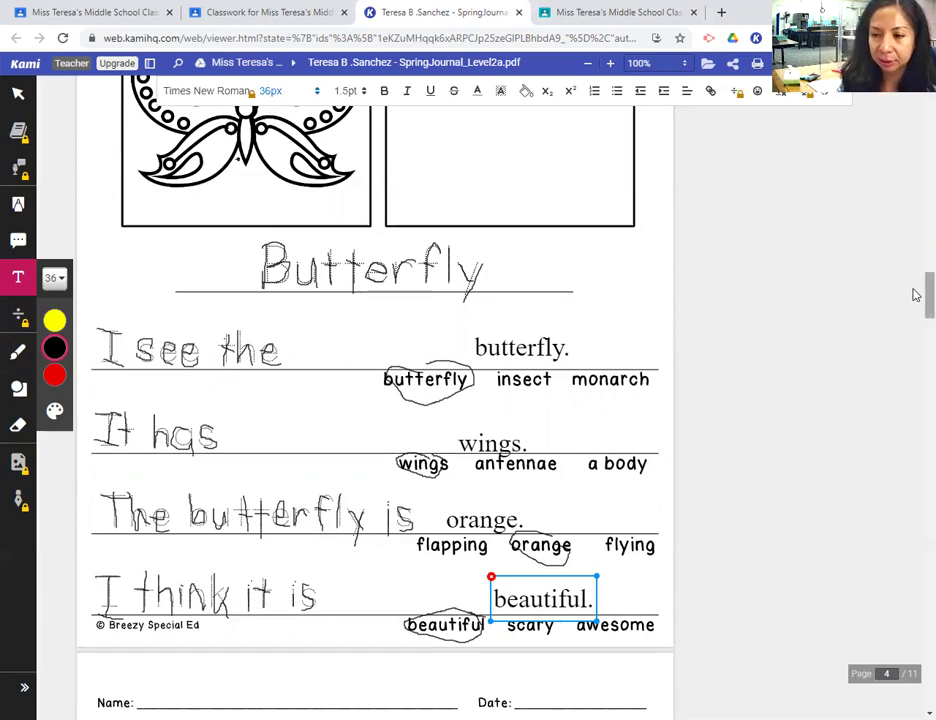
pyautogui.click(916, 294)
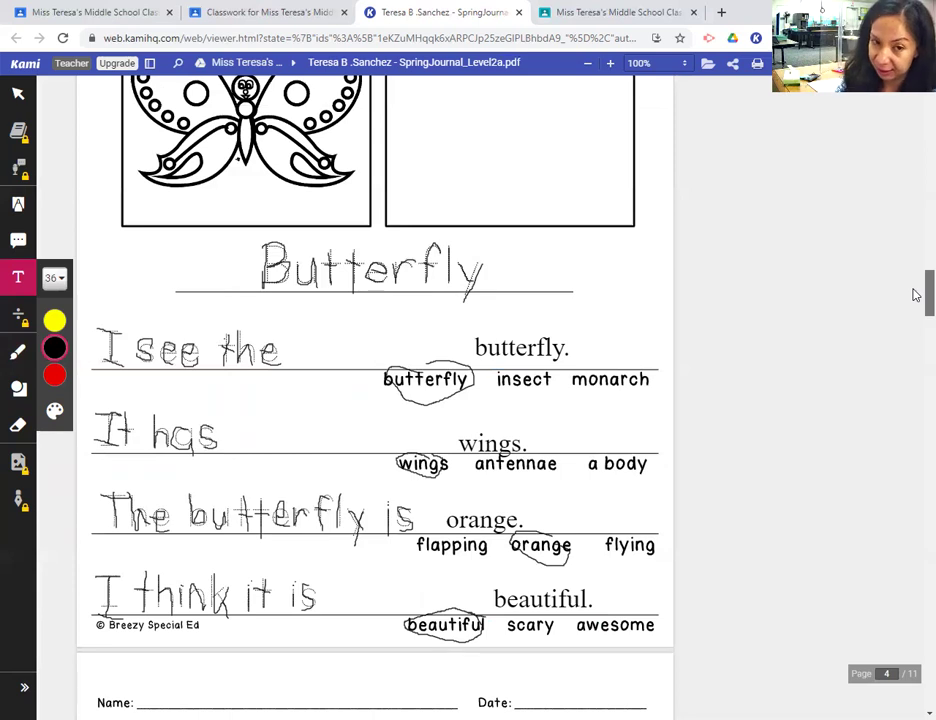
pyautogui.scroll(3, 916, 290)
pyautogui.scroll(-1, 916, 286)
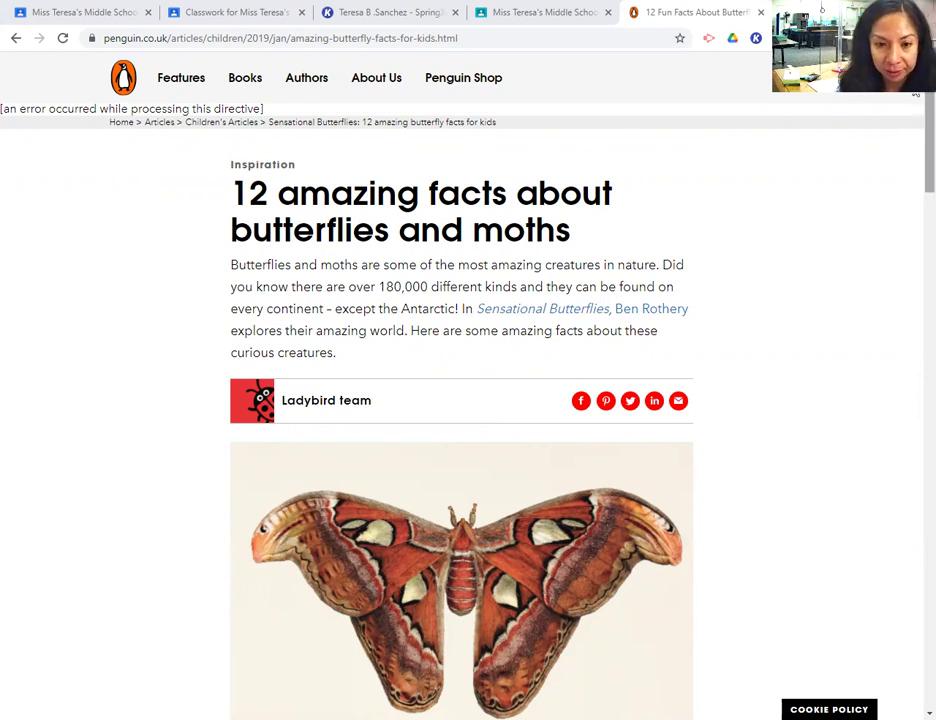
# Scroll through the '12 amazing facts about butterflies and moths' article.
pyautogui.moveTo(915, 94); pyautogui.dragTo(913, 130)
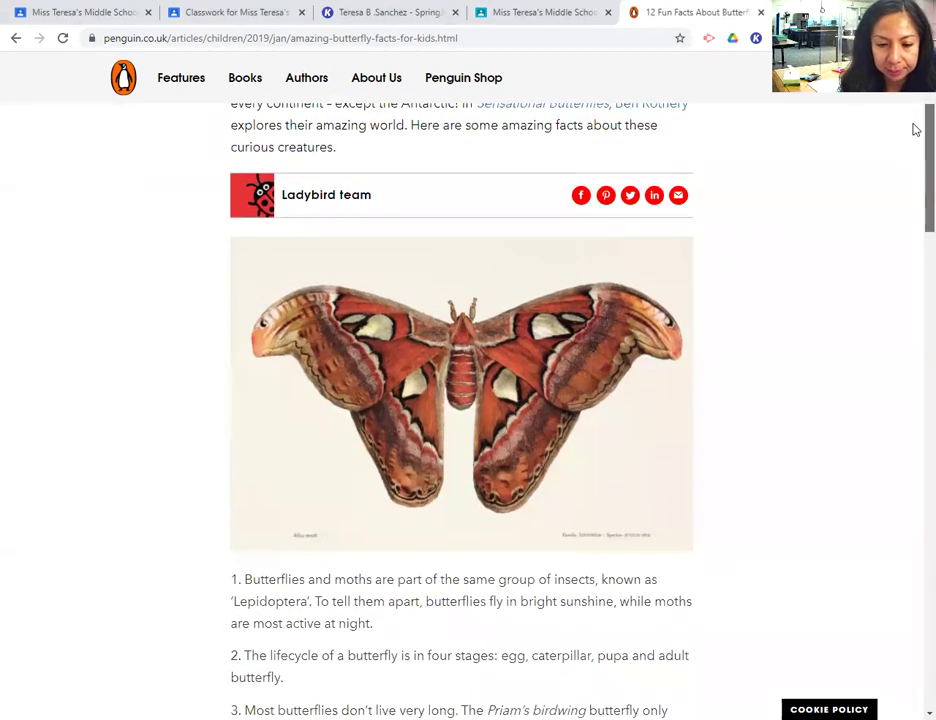
pyautogui.scroll(-2, 913, 138)
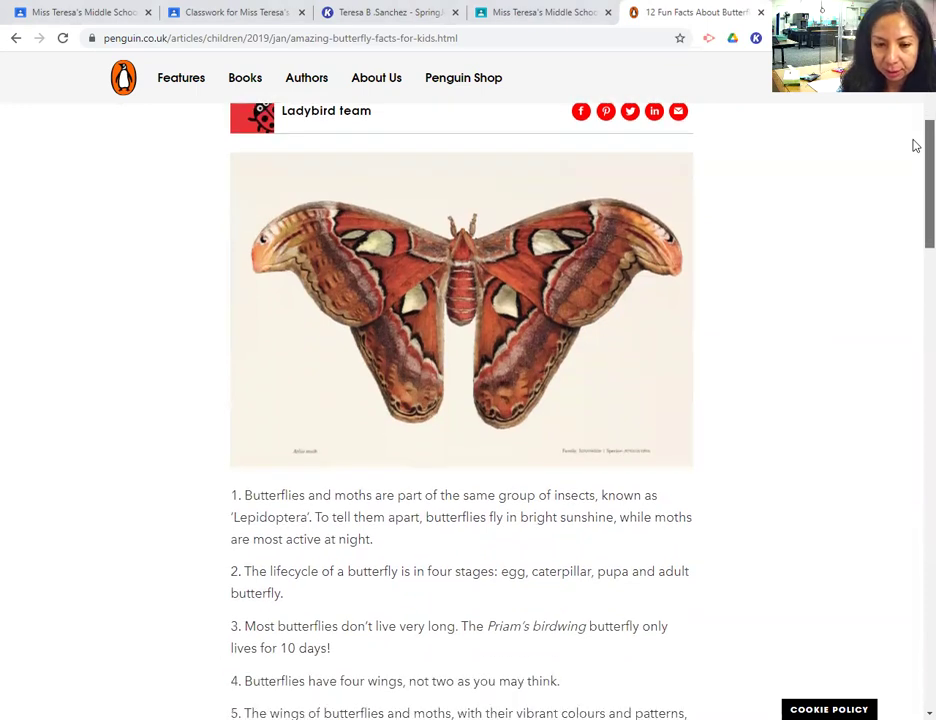
pyautogui.scroll(-1, 913, 150)
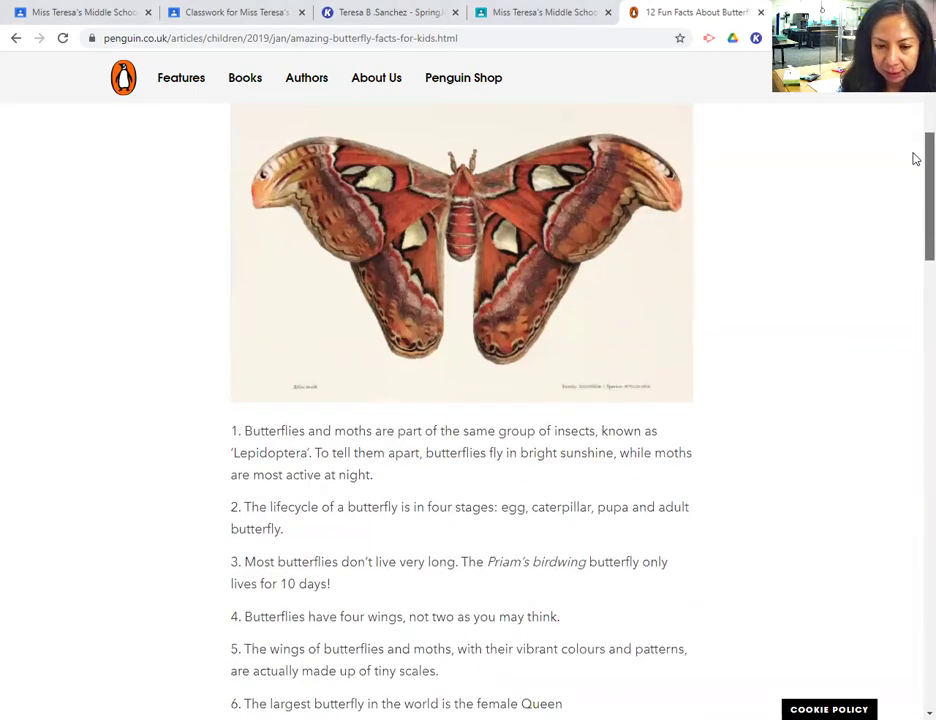
pyautogui.scroll(-1, 420, 535)
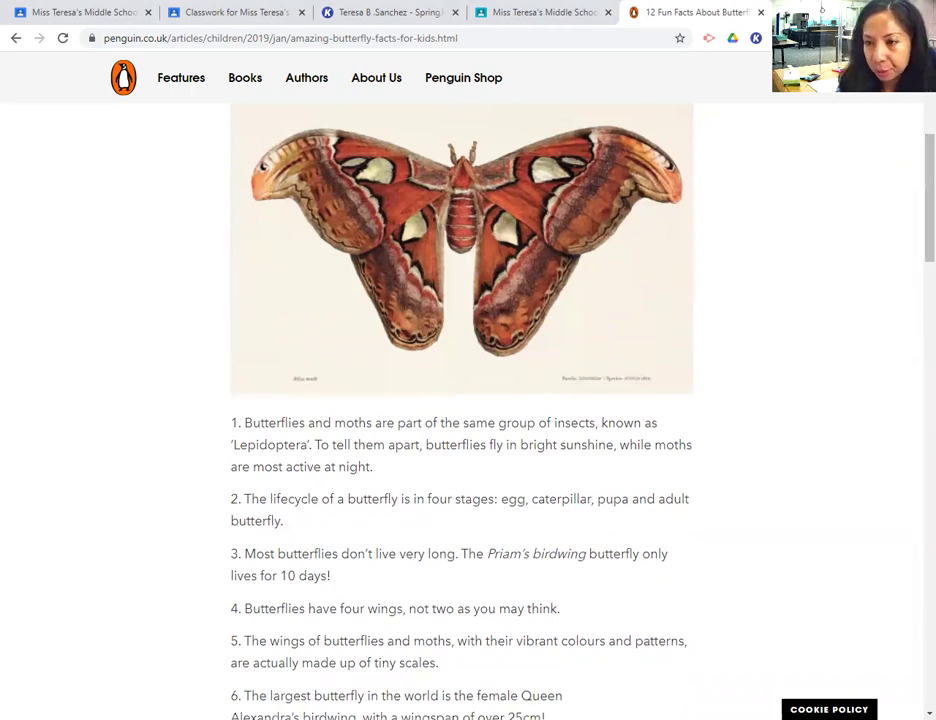
pyautogui.scroll(-1, 913, 159)
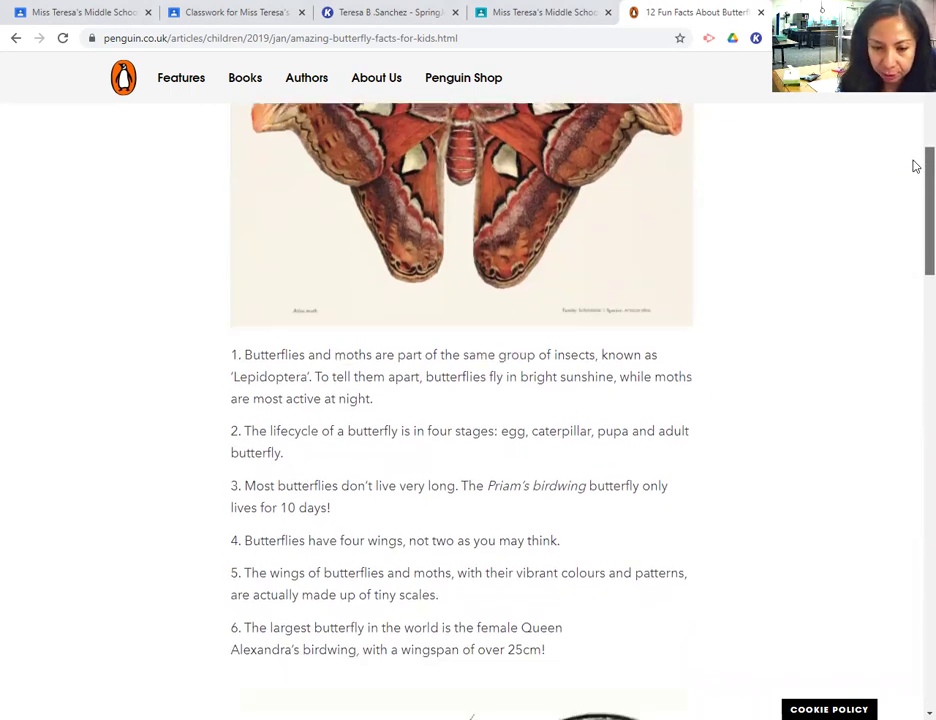
pyautogui.scroll(-1, 913, 169)
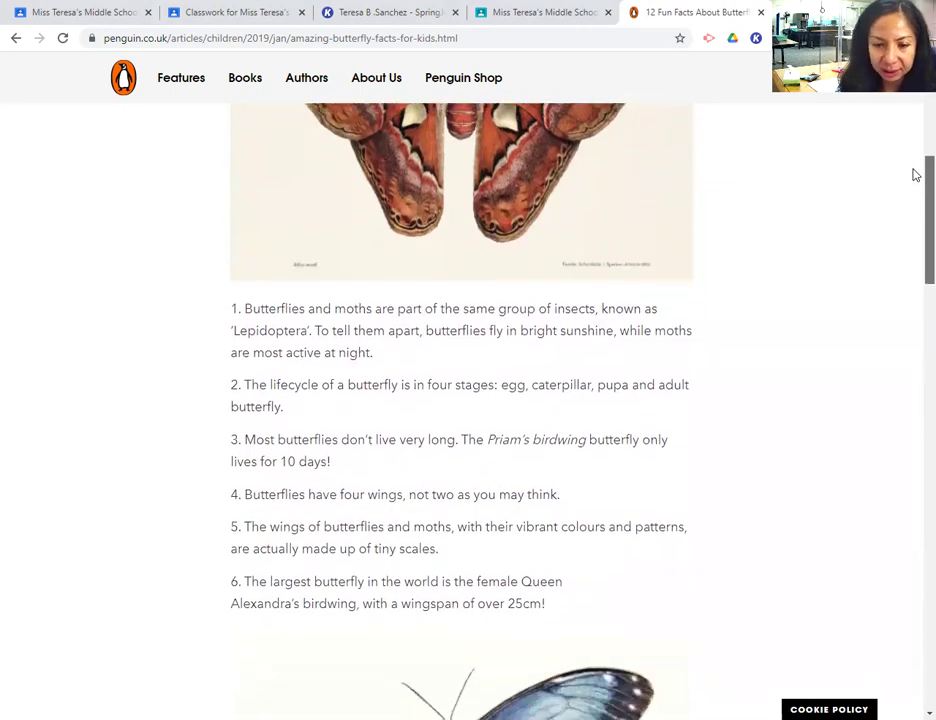
pyautogui.scroll(-1, 913, 178)
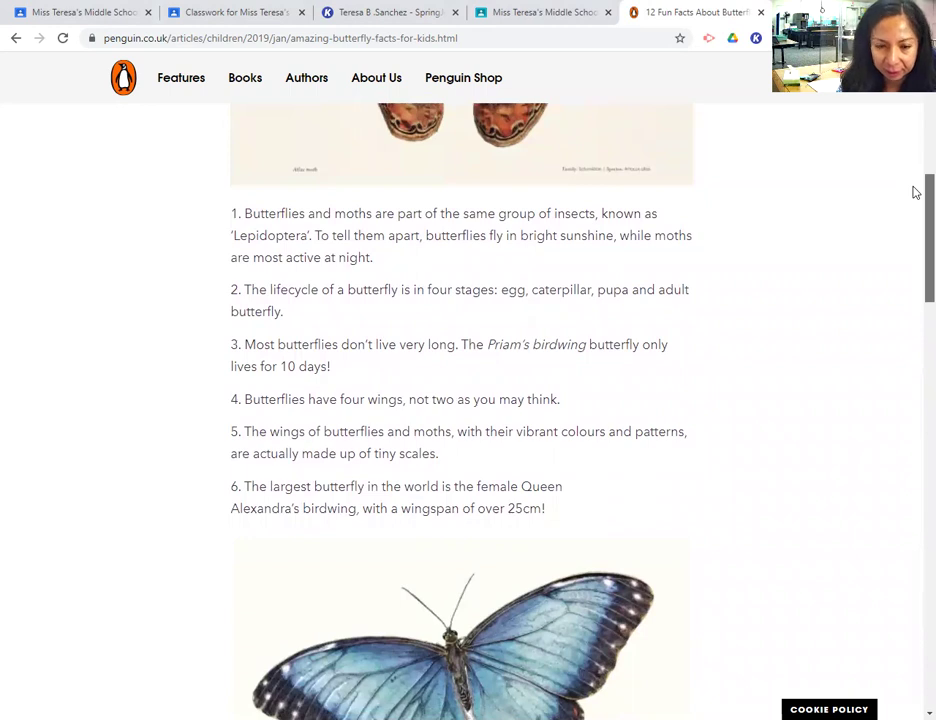
pyautogui.scroll(-1, 913, 195)
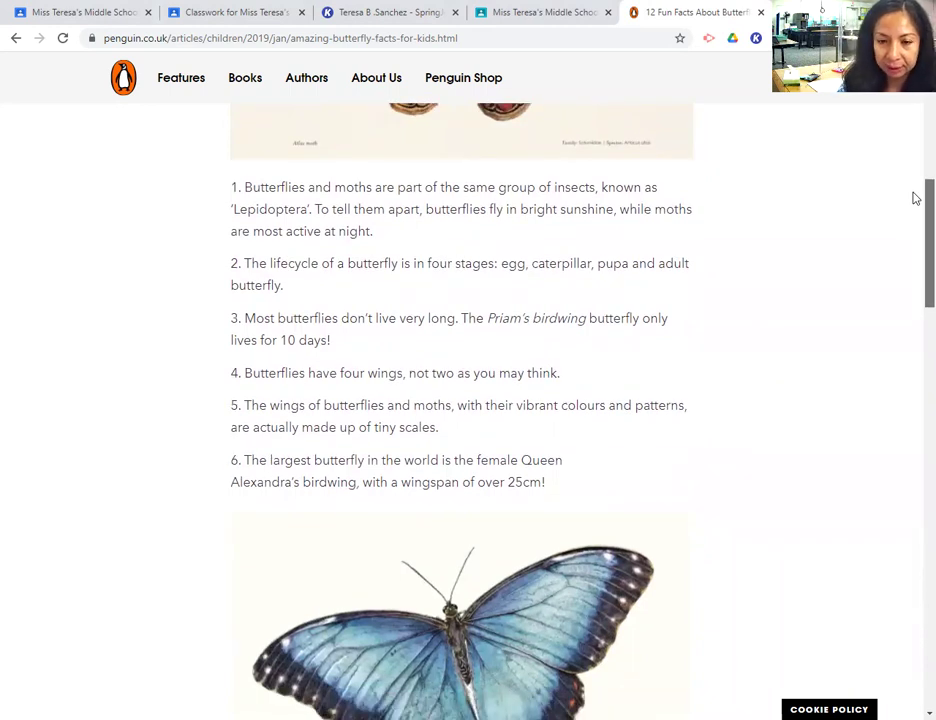
pyautogui.scroll(-1, 913, 198)
pyautogui.scroll(-1, 913, 215)
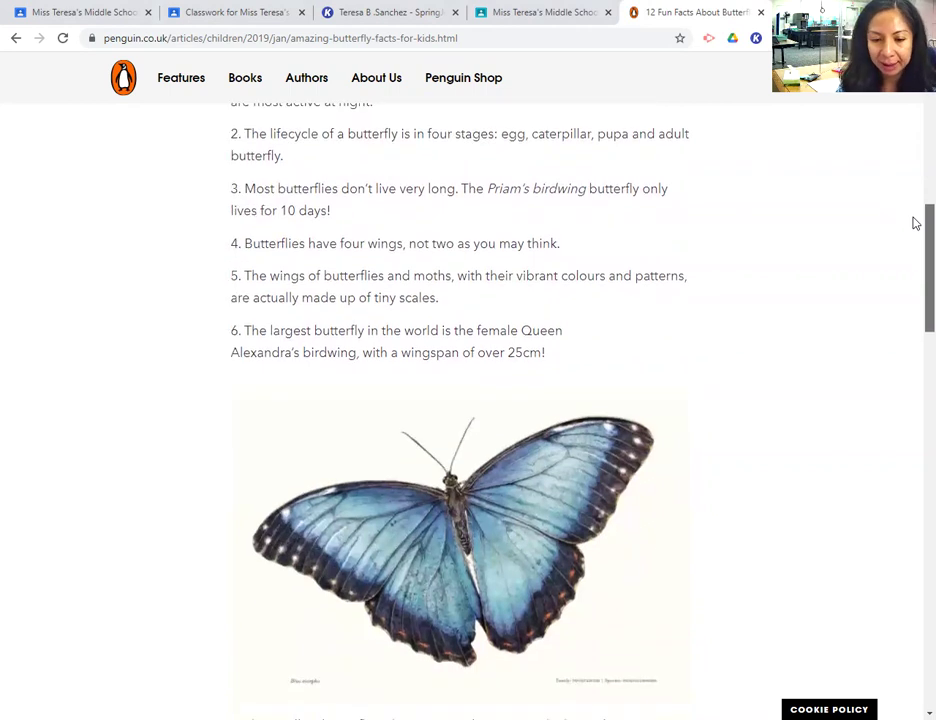
pyautogui.scroll(-1, 913, 224)
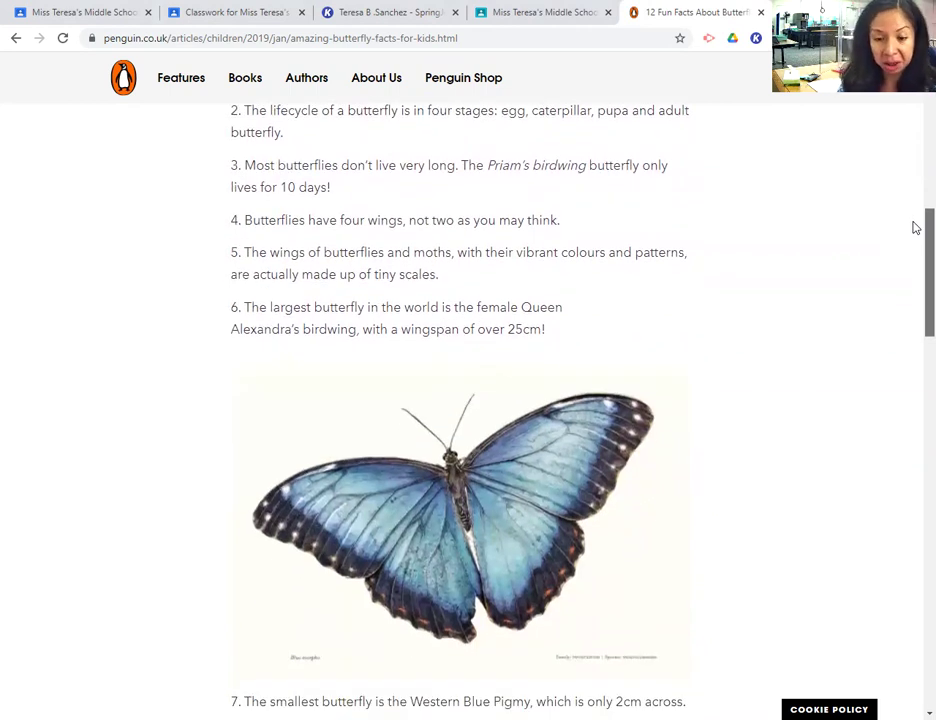
pyautogui.scroll(-2, 913, 240)
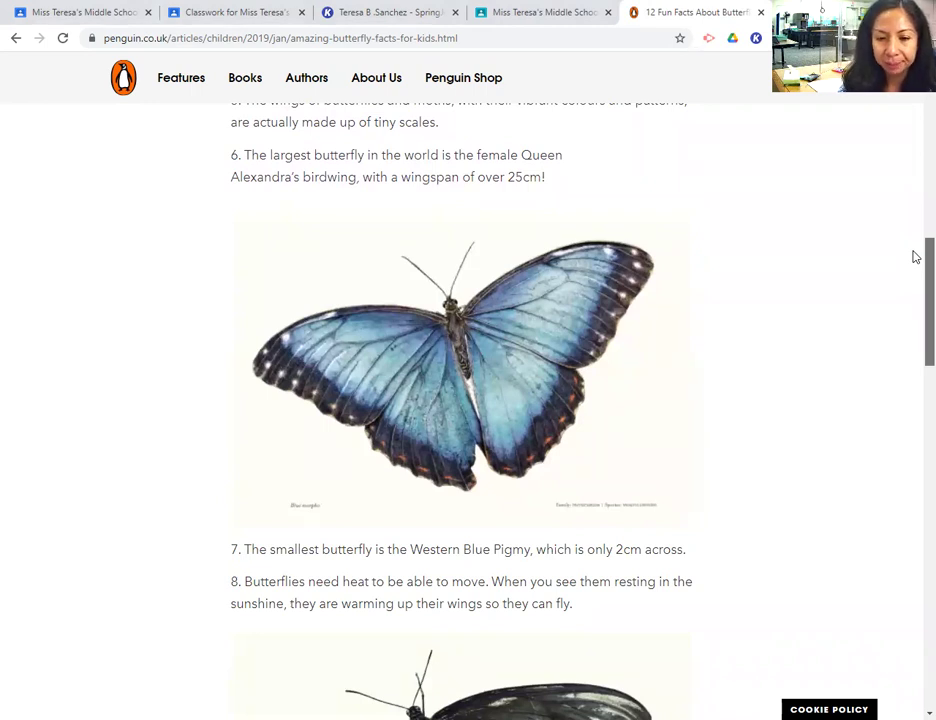
pyautogui.scroll(-3, 913, 257)
pyautogui.scroll(-2, 913, 290)
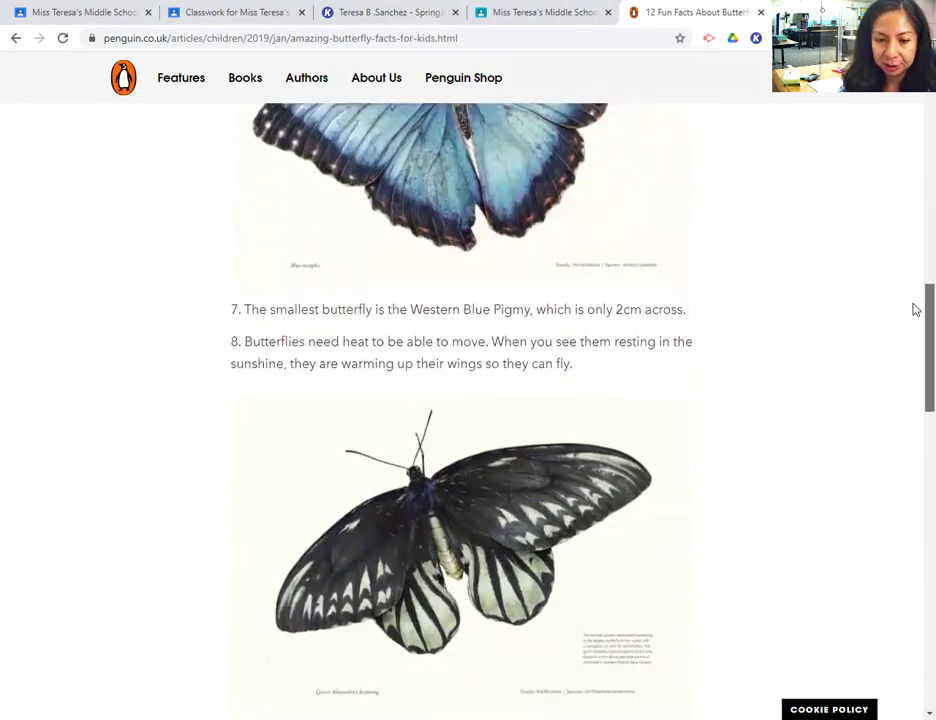
# Open the product page for the book 'Sensational Butterflies' from the article's end.
pyautogui.scroll(16, 913, 311)
pyautogui.scroll(-5, 913, 180)
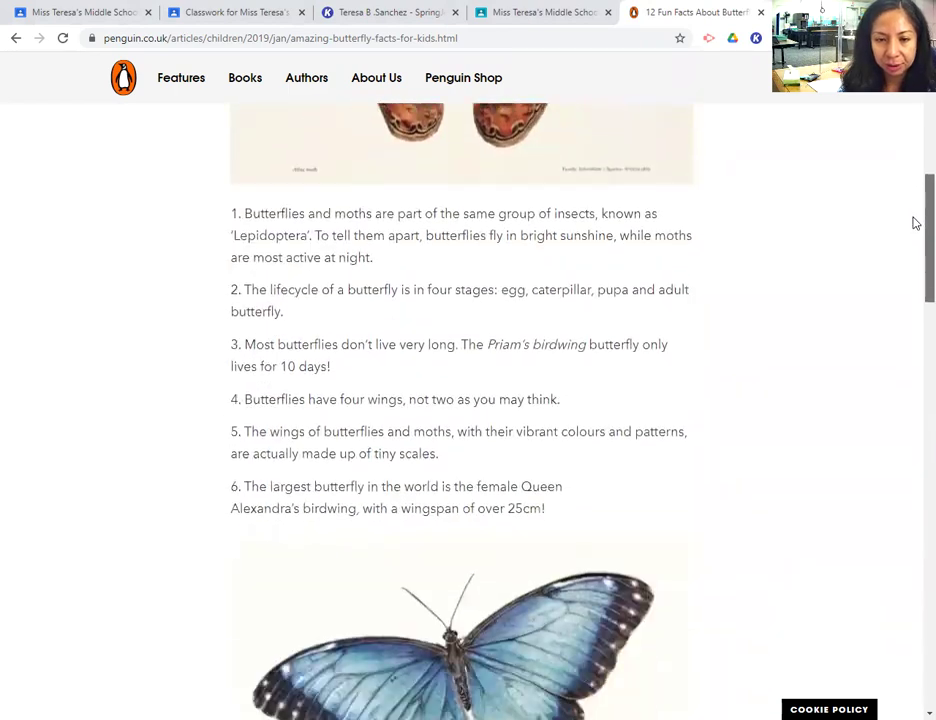
pyautogui.scroll(-7, 913, 250)
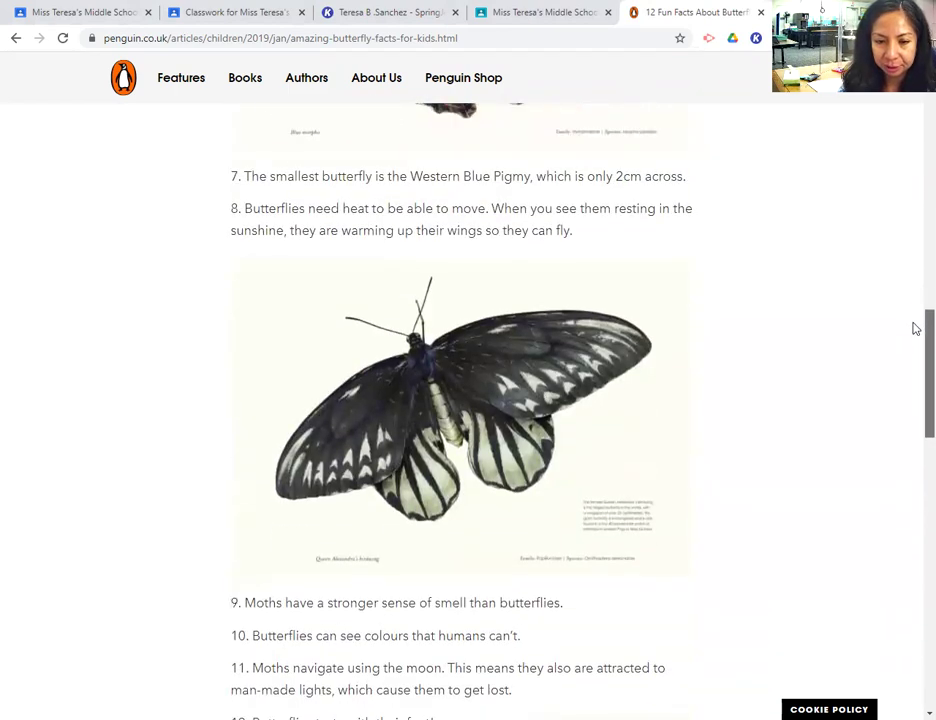
pyautogui.scroll(-2, 913, 390)
pyautogui.moveTo(913, 434); pyautogui.dragTo(913, 238)
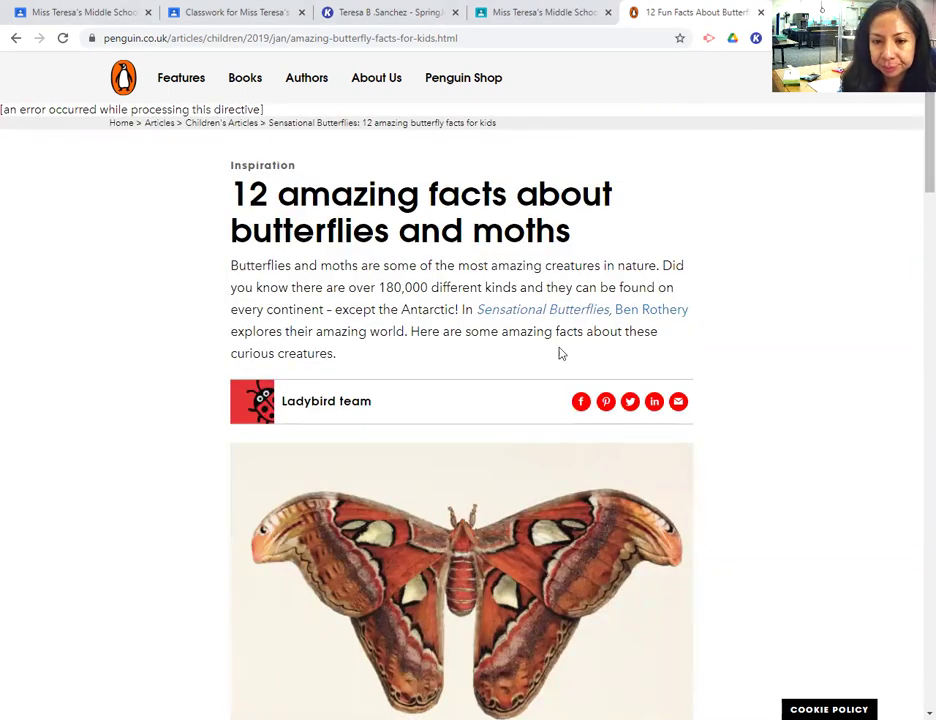
pyautogui.click(573, 311)
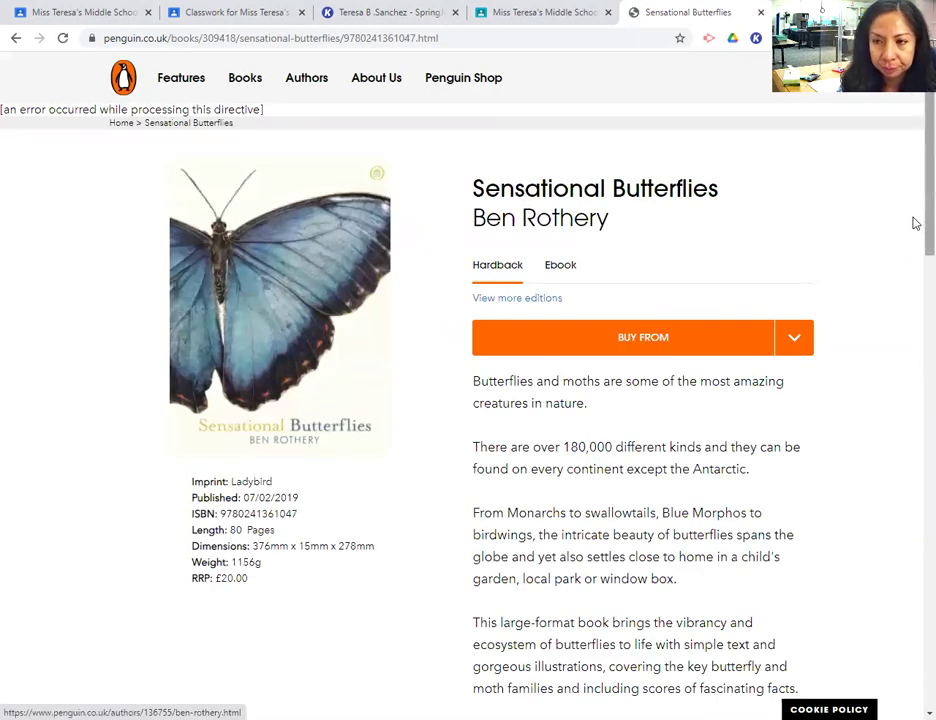
# Leave the Penguin butterfly article and go to coolkidfacts' Stunning Butterfly Facts page.
pyautogui.click(17, 39)
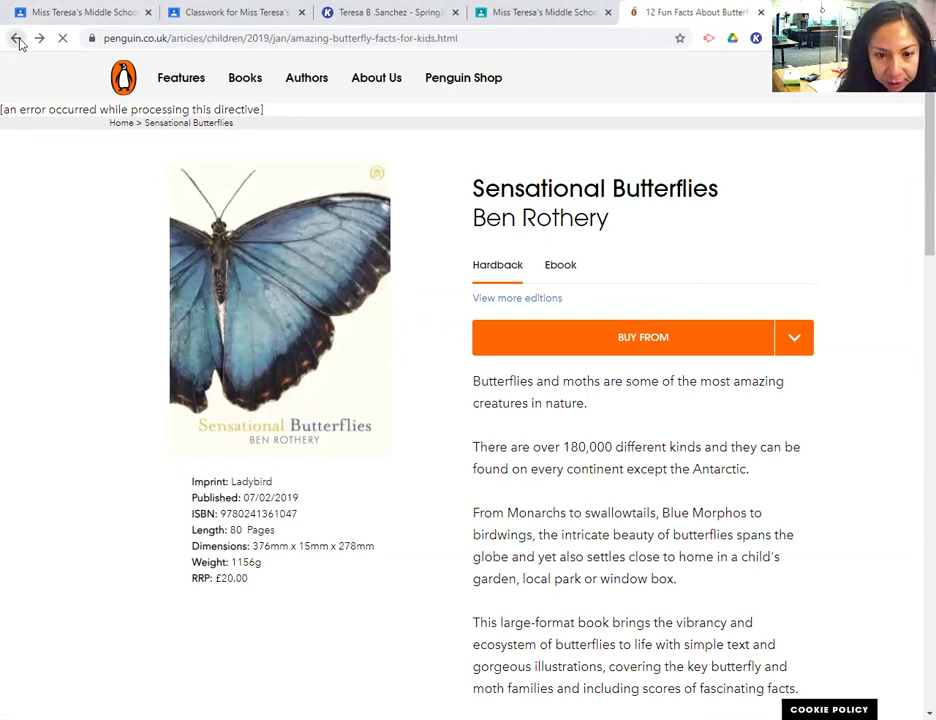
pyautogui.scroll(-2, 913, 210)
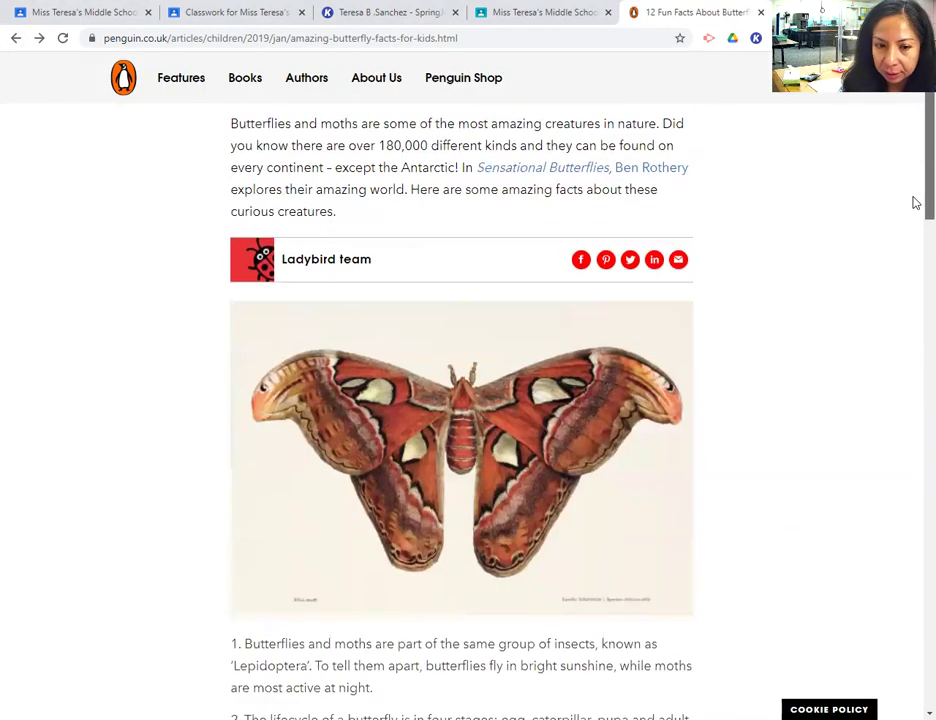
pyautogui.scroll(-15, 913, 203)
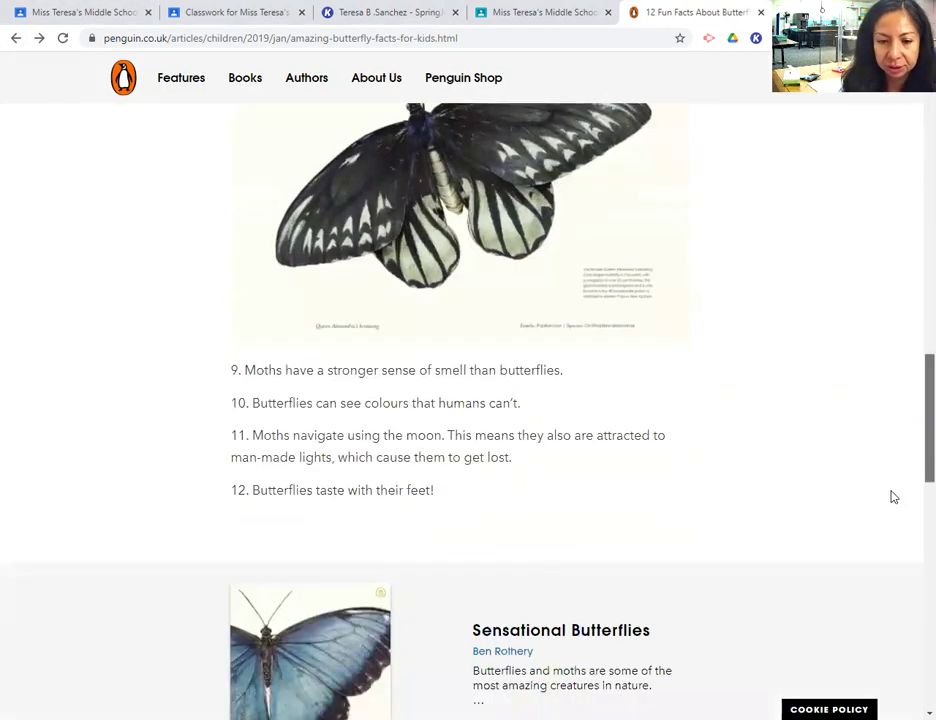
pyautogui.scroll(-3, 894, 497)
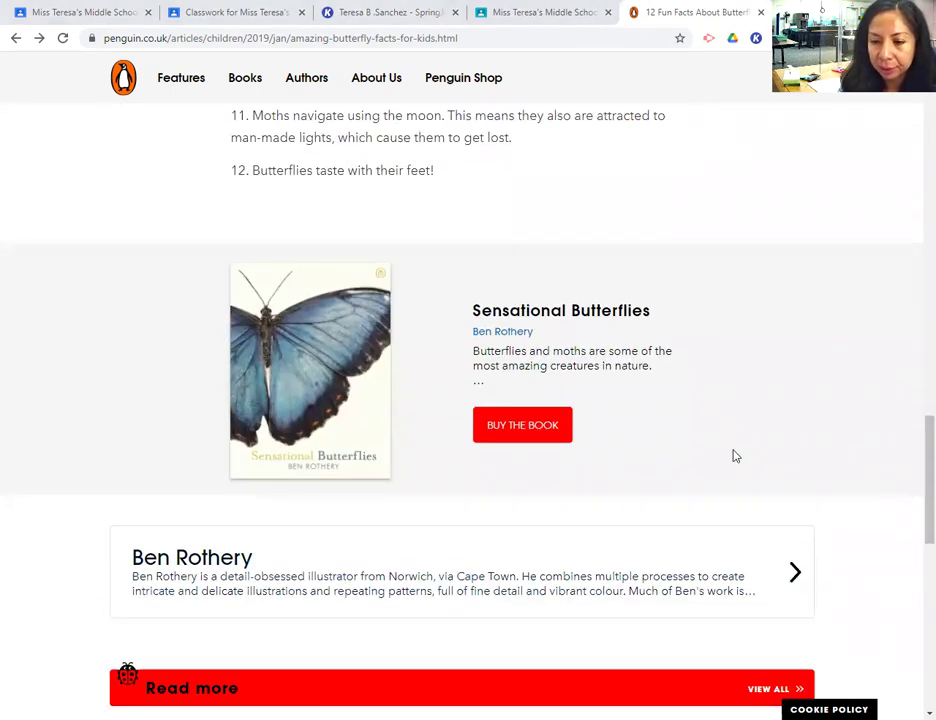
pyautogui.hotkey('alt', 'Right')
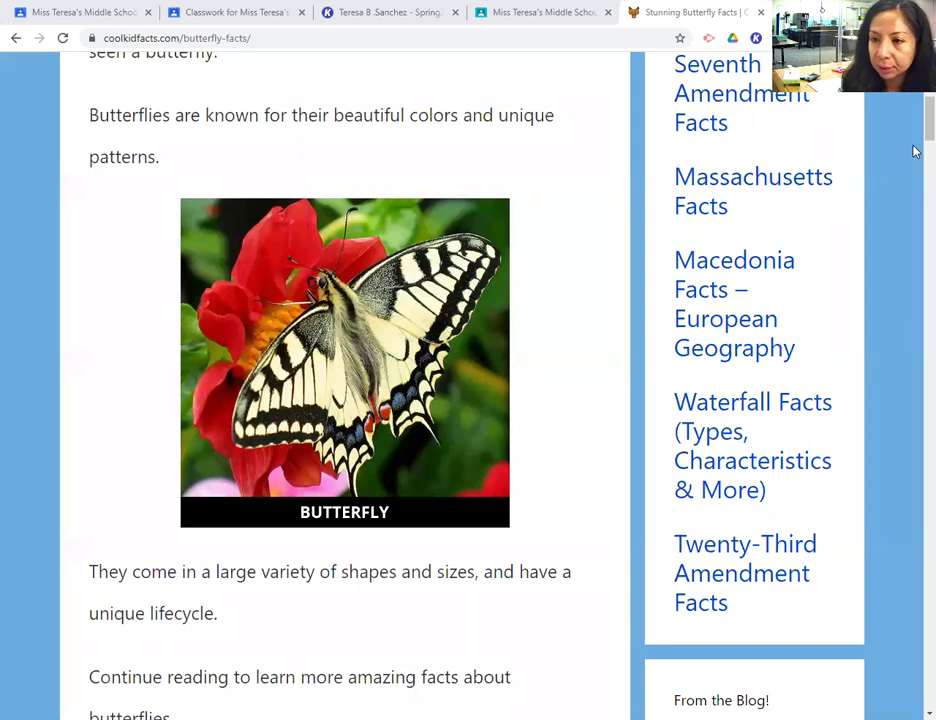
# Close the newsletter sign-up popup on the butterfly facts page.
pyautogui.scroll(1, 913, 113)
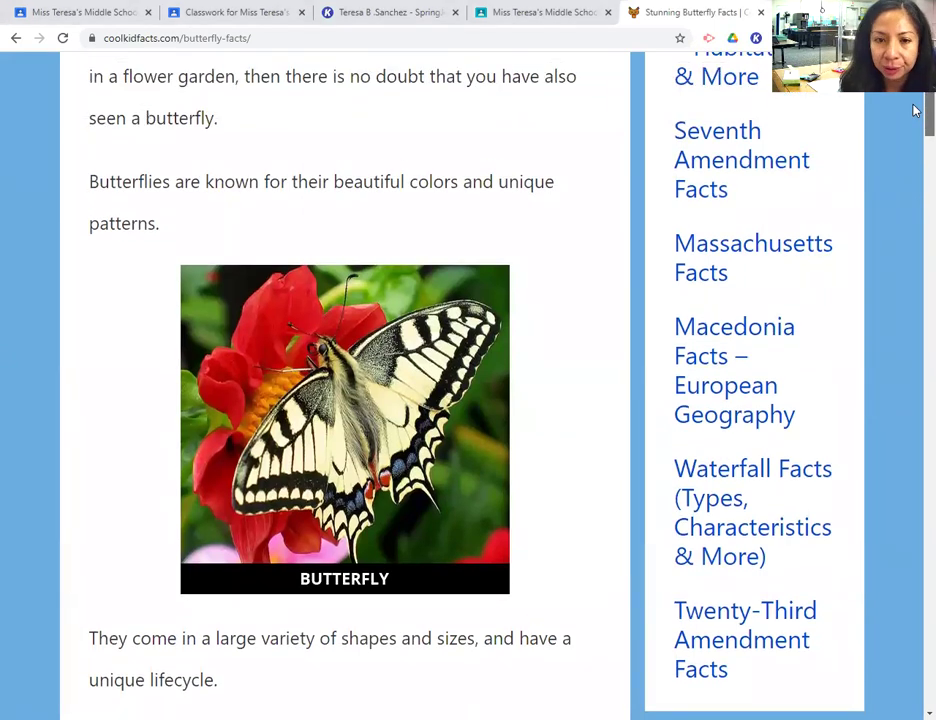
pyautogui.scroll(-2, 913, 113)
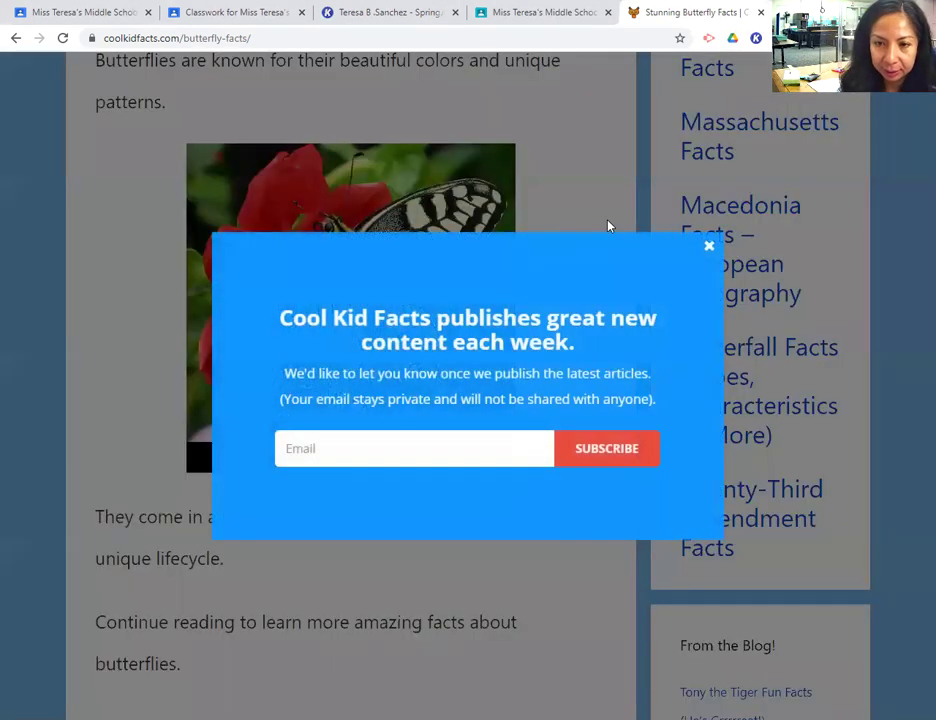
pyautogui.click(709, 247)
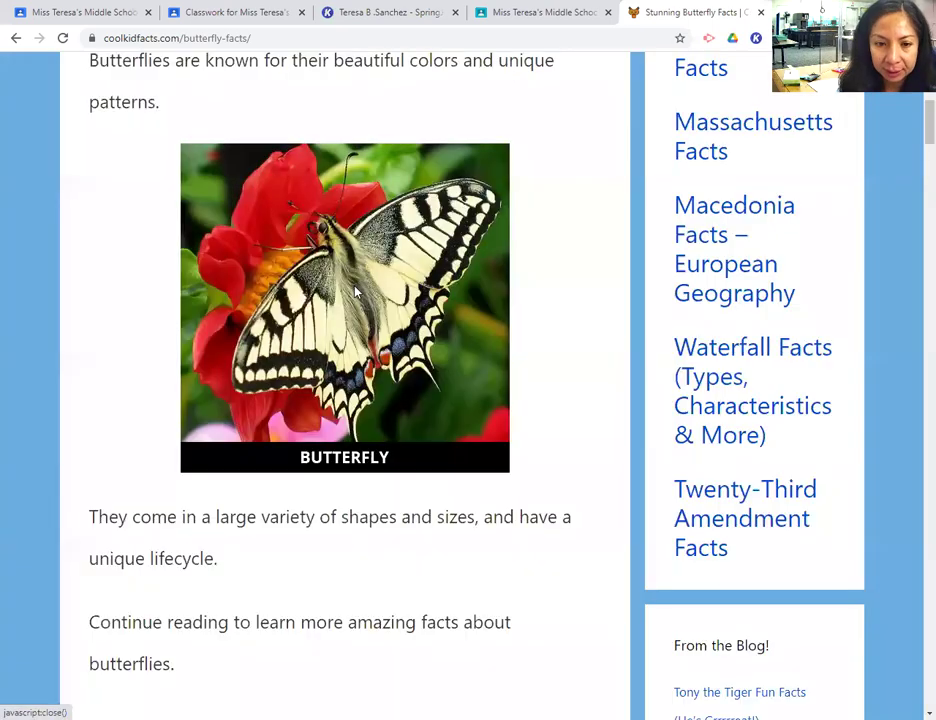
# Read through the butterfly characteristics, four lifecycle stages and habitat sections.
pyautogui.scroll(-1, 915, 127)
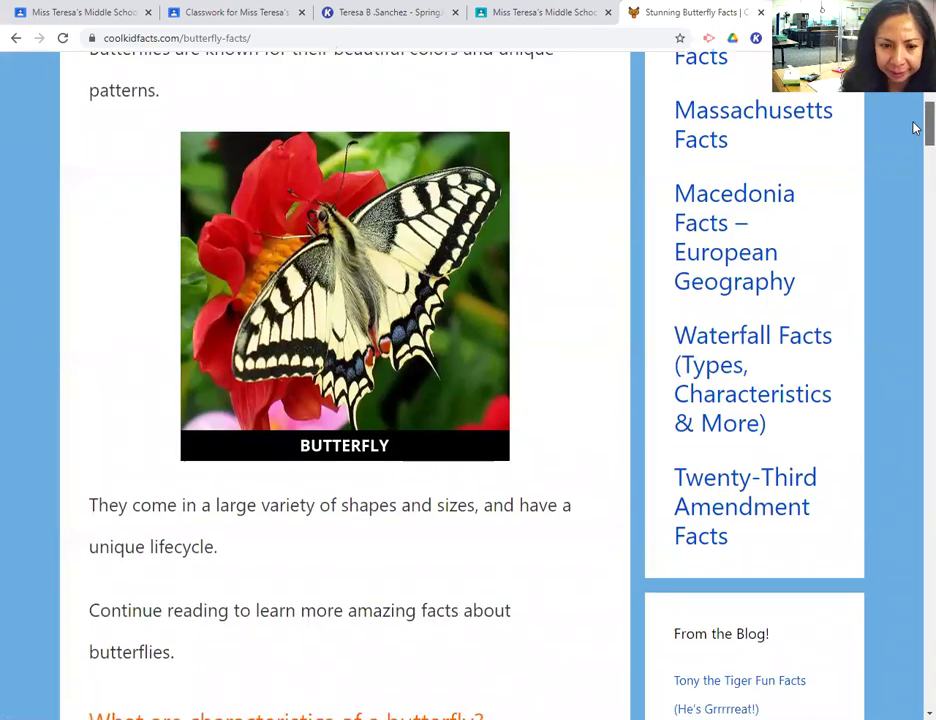
pyautogui.scroll(-5, 913, 127)
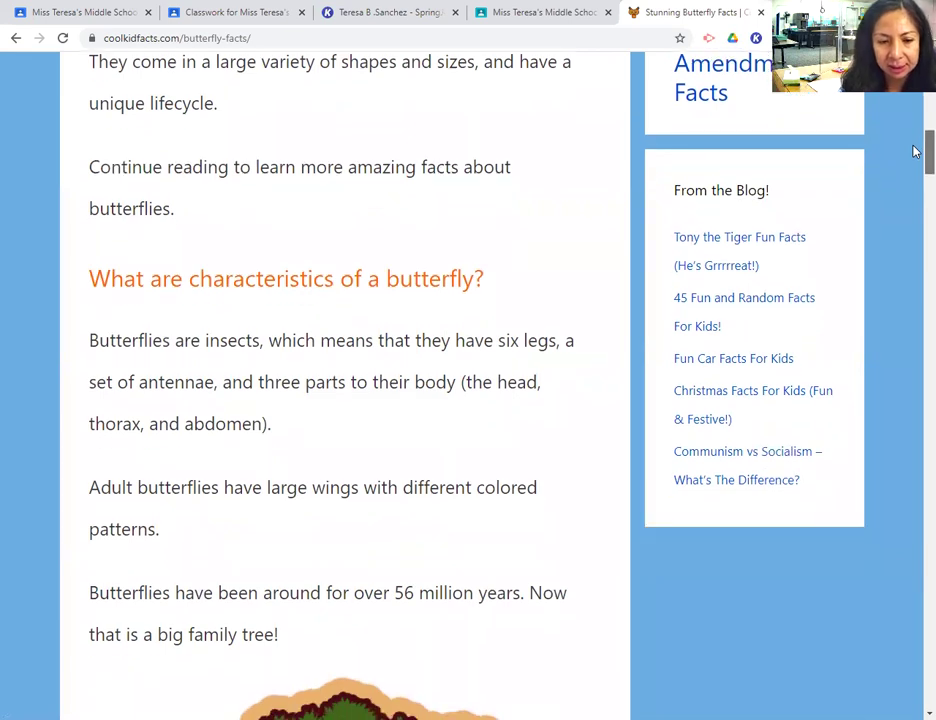
pyautogui.scroll(-2, 916, 151)
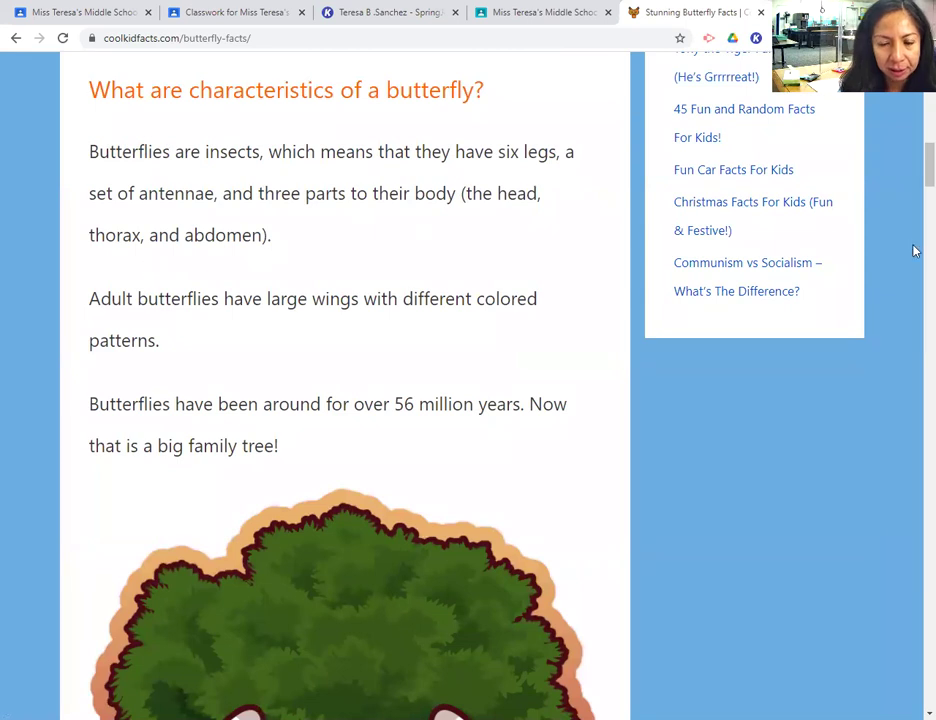
pyautogui.scroll(-4, 913, 195)
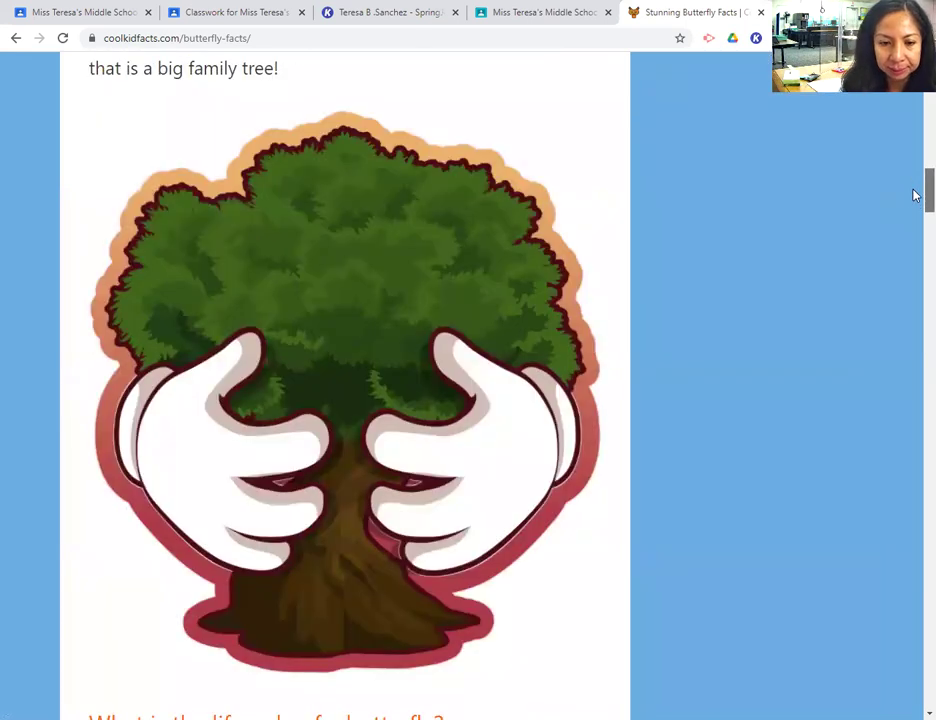
pyautogui.scroll(-7, 913, 195)
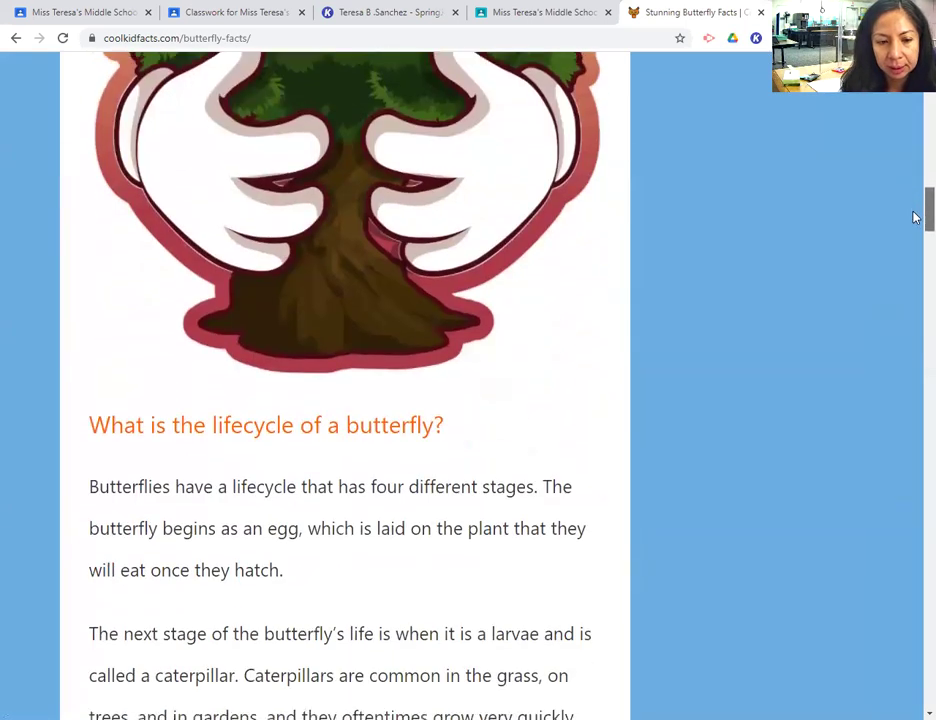
pyautogui.scroll(-5, 913, 239)
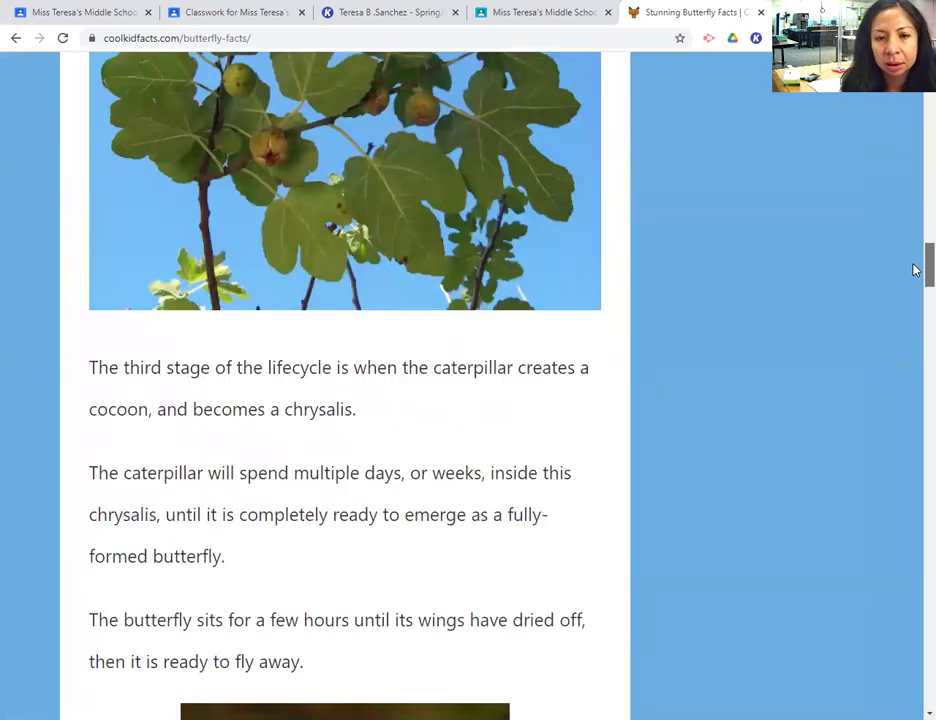
pyautogui.scroll(-3, 913, 271)
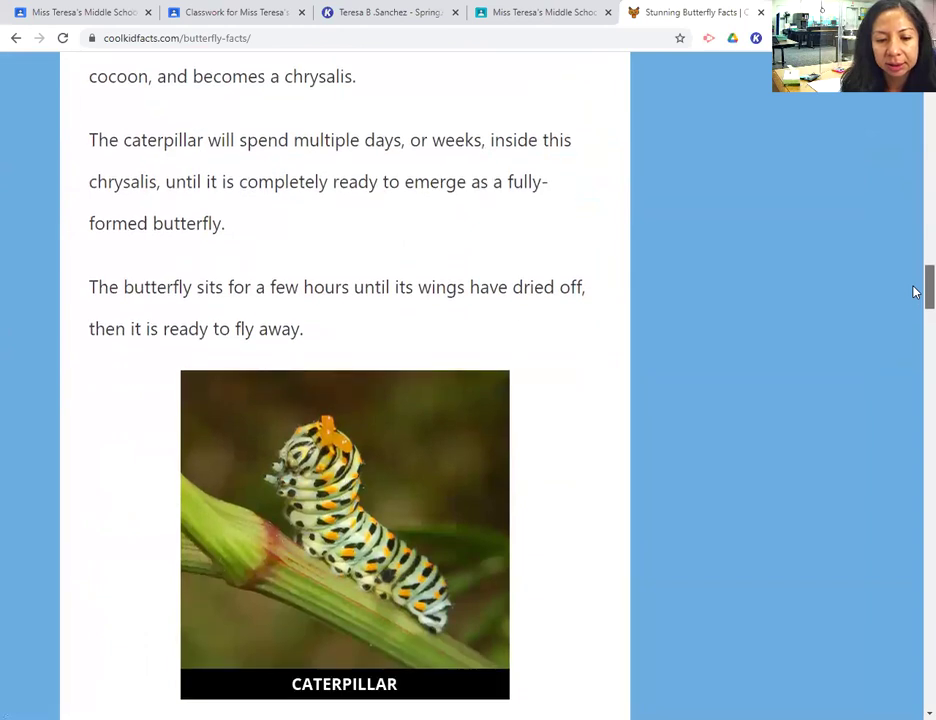
pyautogui.scroll(-3, 913, 291)
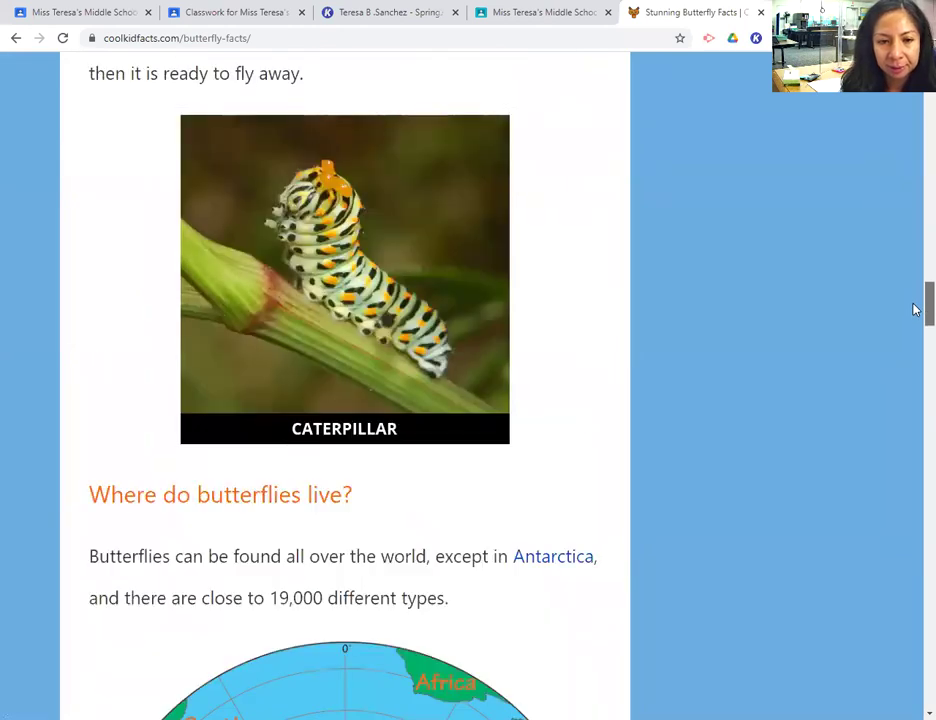
pyautogui.scroll(-8, 913, 309)
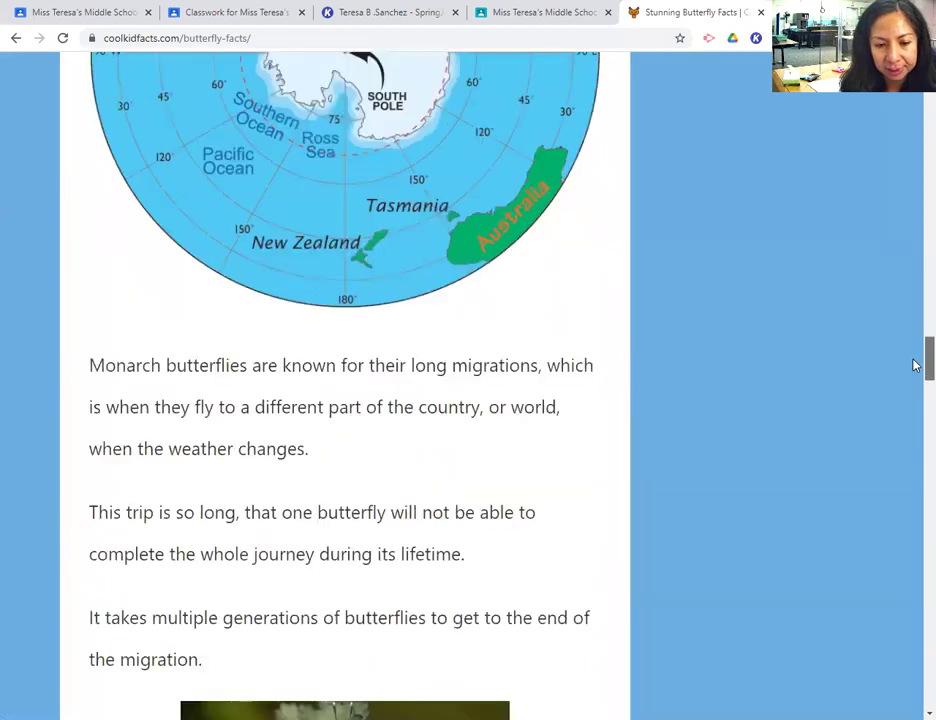
# Read the predators, defences and quick facts sections, then return to the Kami worksheet tab.
pyautogui.moveTo(913, 365); pyautogui.dragTo(913, 402)
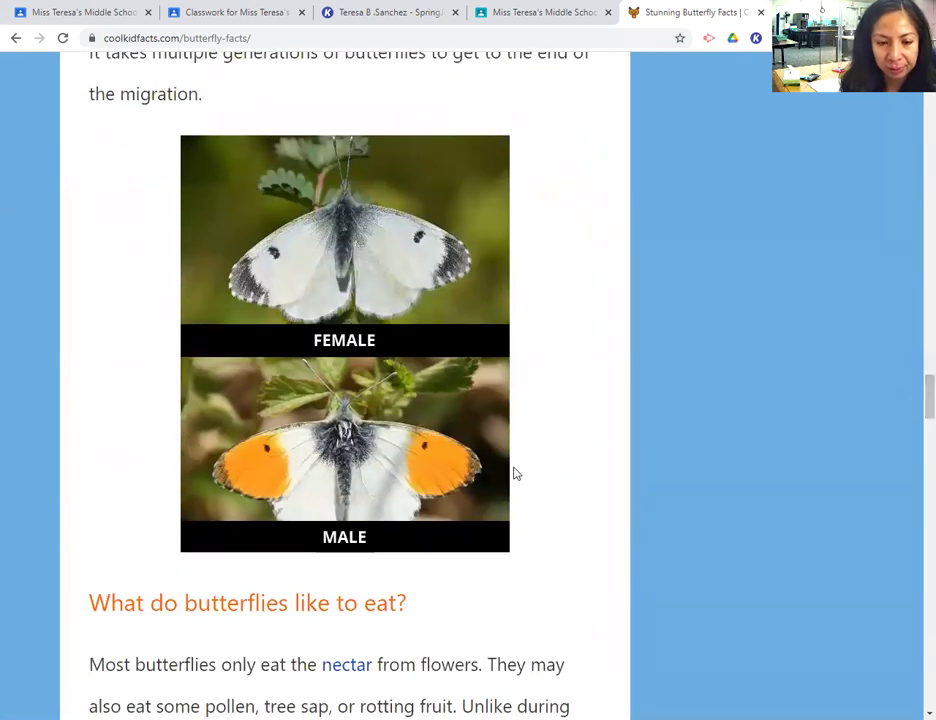
pyautogui.moveTo(913, 401); pyautogui.dragTo(913, 567)
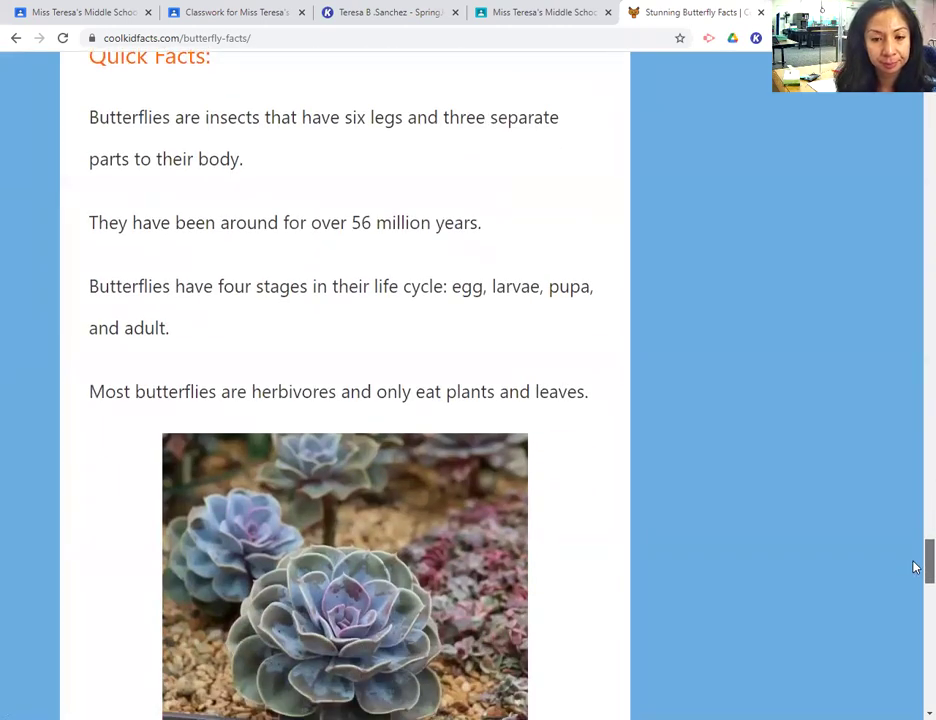
pyautogui.moveTo(913, 567); pyautogui.dragTo(912, 619)
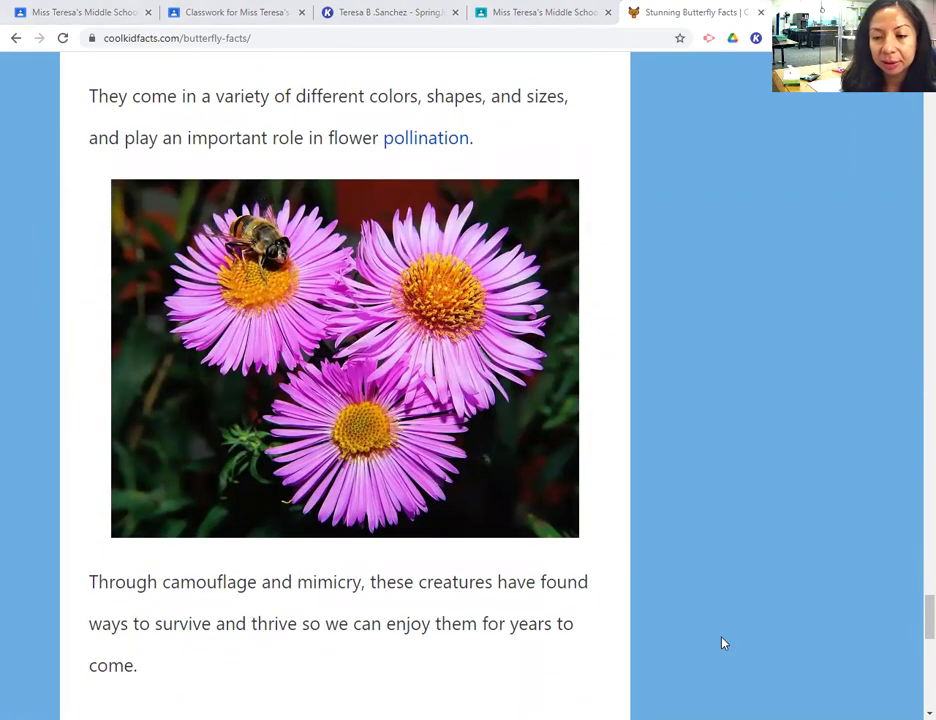
pyautogui.hotkey('ctrl', '3')
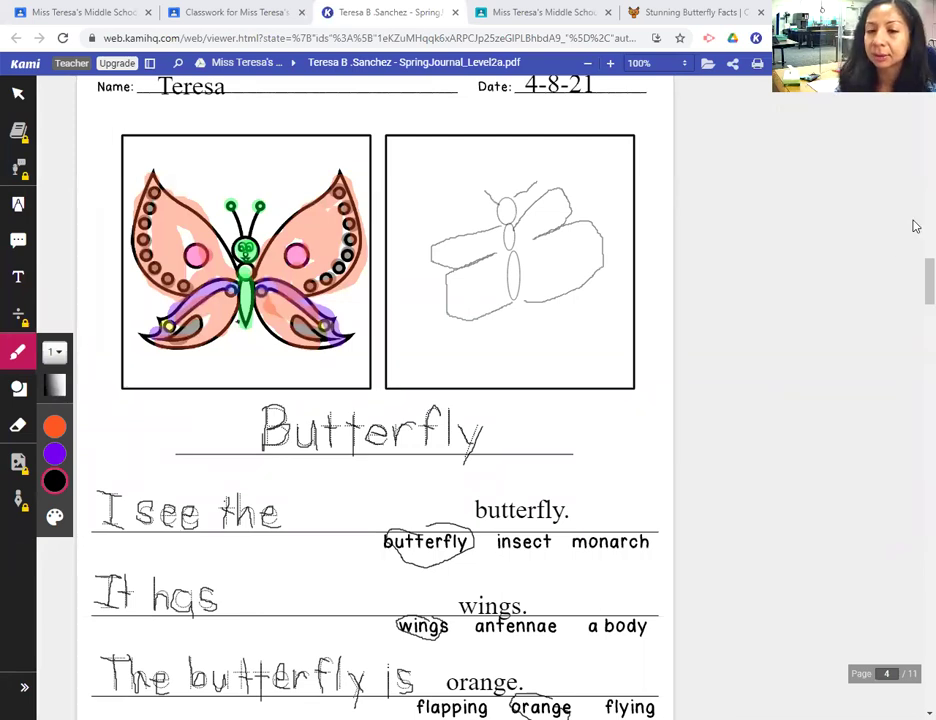
# Erase the rough butterfly sketch from the right-hand drawing box with the Eraser.
pyautogui.click(18, 425)
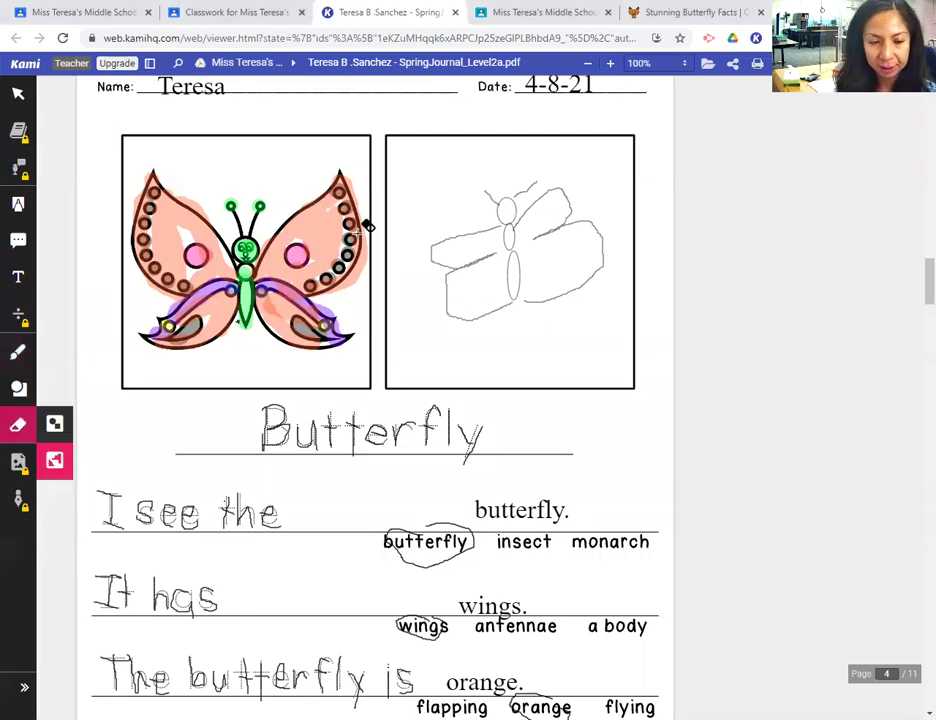
pyautogui.moveTo(526, 261)
pyautogui.mouseDown()
pyautogui.moveTo(578, 157)
pyautogui.moveTo(464, 303)
pyautogui.moveTo(516, 184)
pyautogui.moveTo(510, 315)
pyautogui.mouseUp()
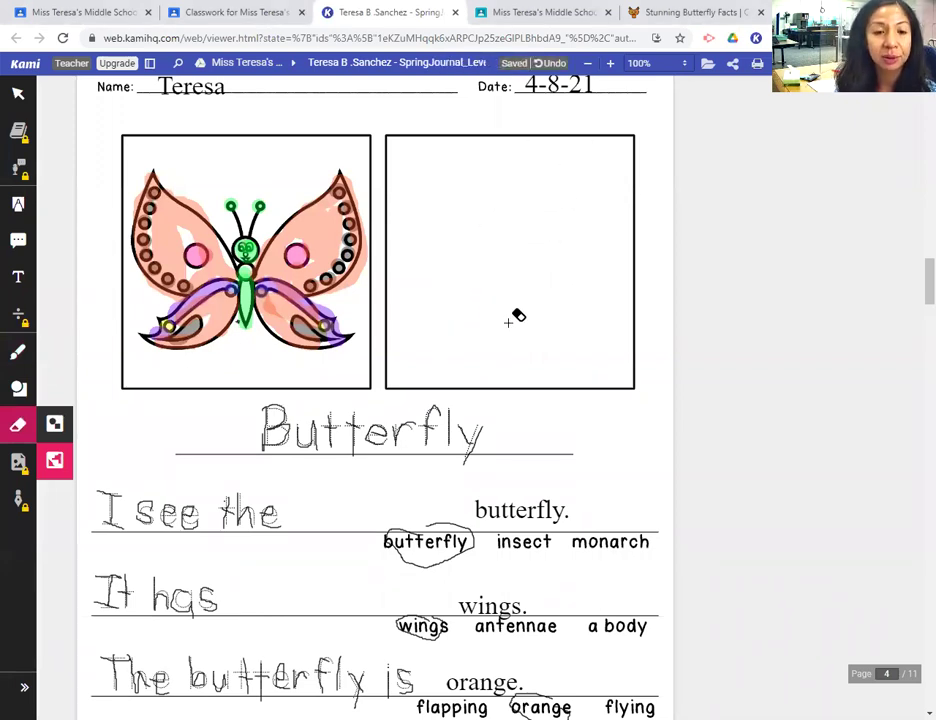
pyautogui.scroll(-1, 914, 274)
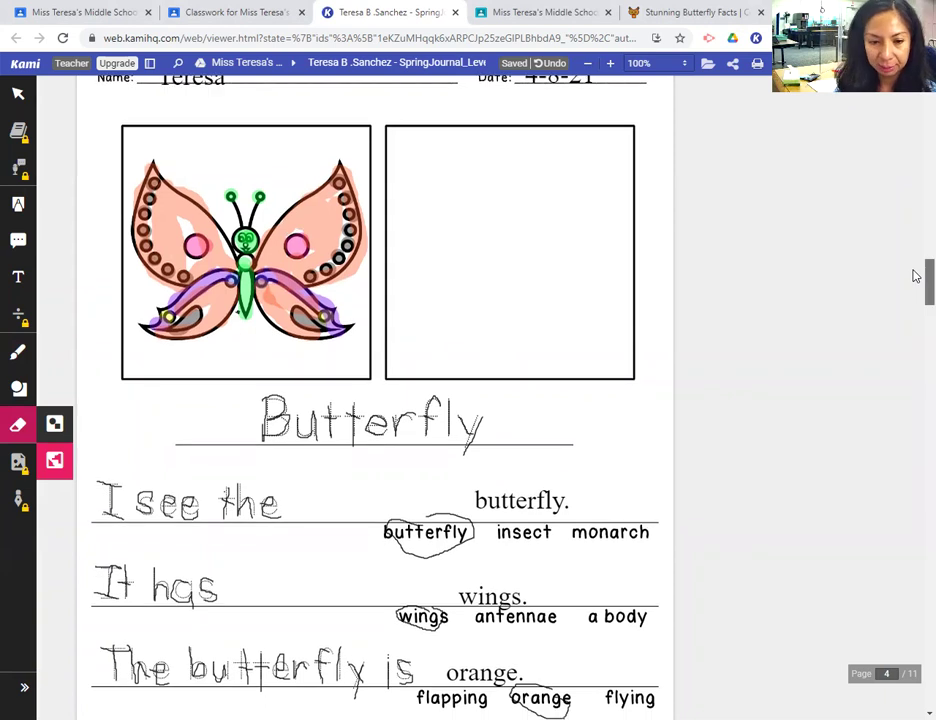
pyautogui.scroll(-3, 914, 278)
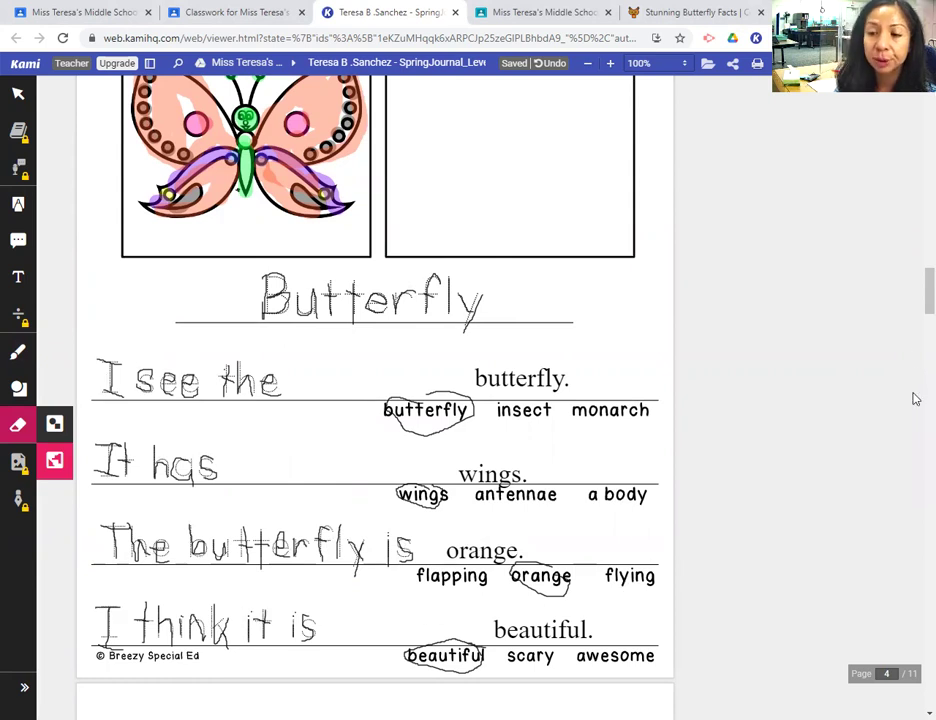
pyautogui.scroll(3, 913, 297)
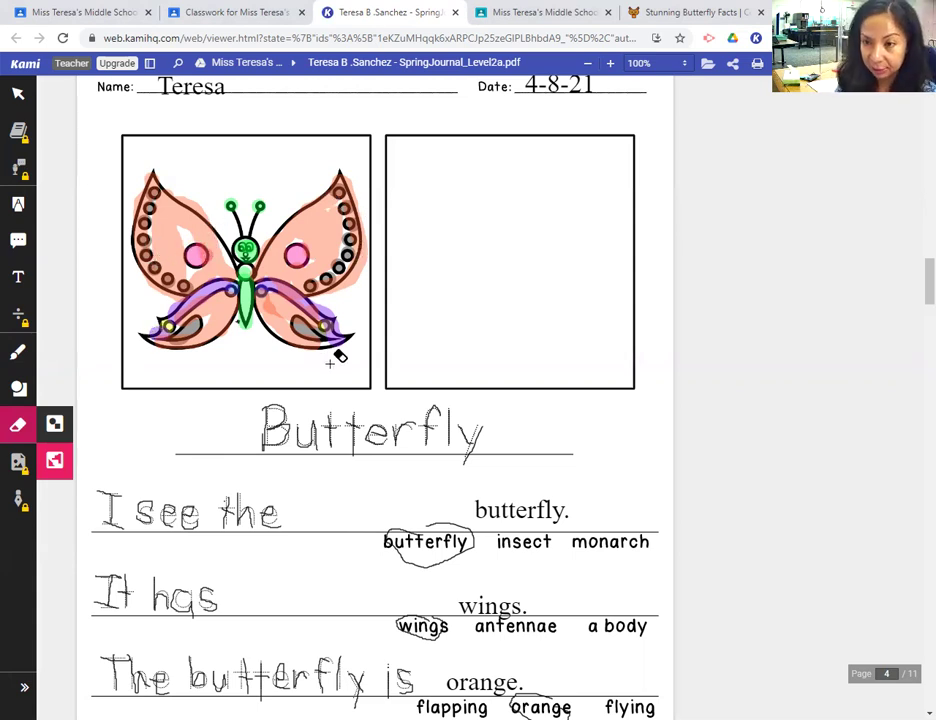
# Select the Shapes tool with circles to redraw in the right-hand box.
pyautogui.click(18, 388)
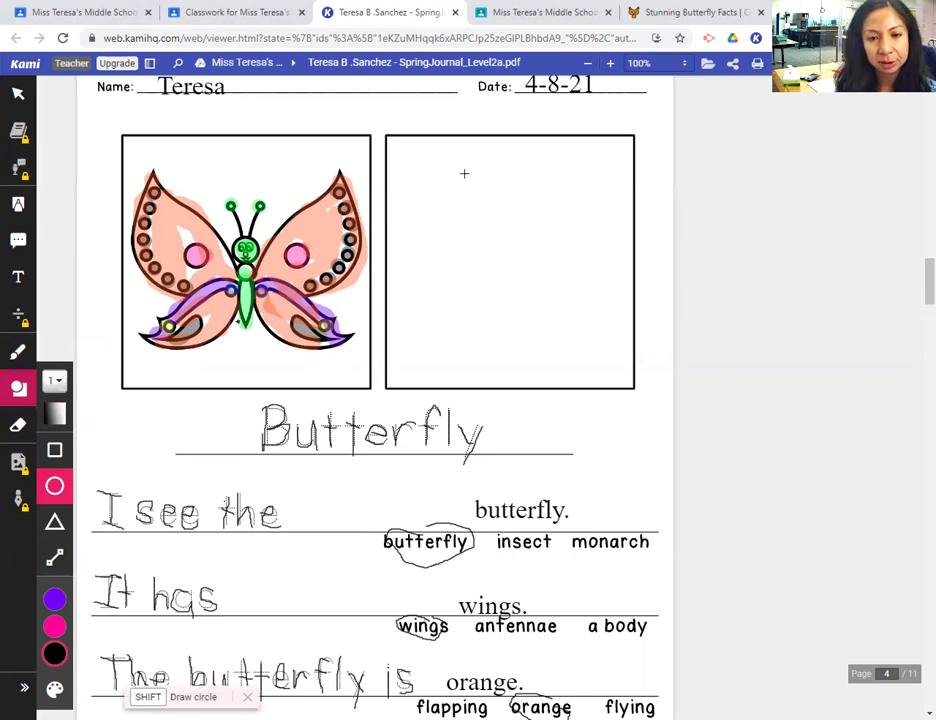